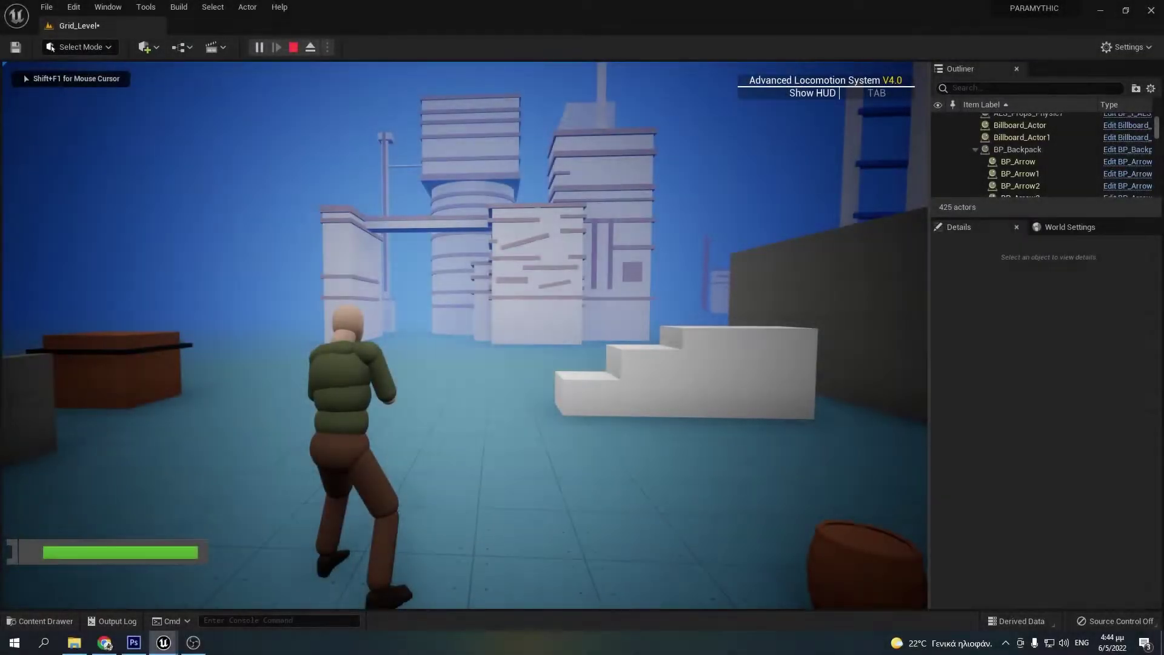
# - Play-test the character by climbing ledges and jumping between platforms on the tall white buildings
pyautogui.press('w')
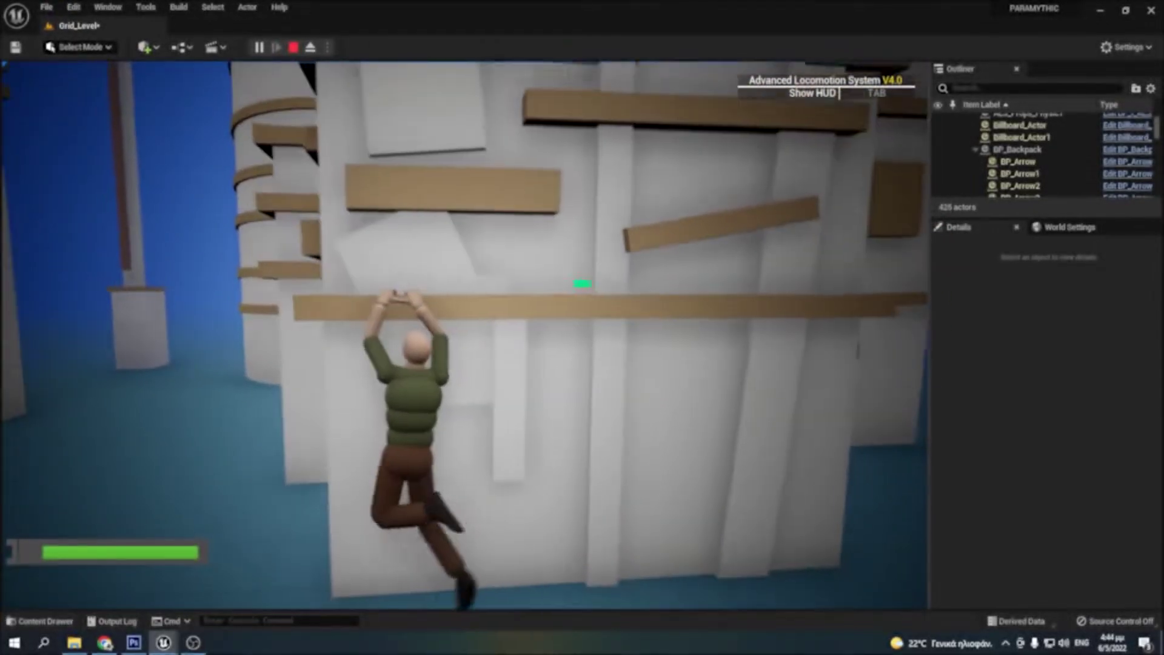
pyautogui.press('space')
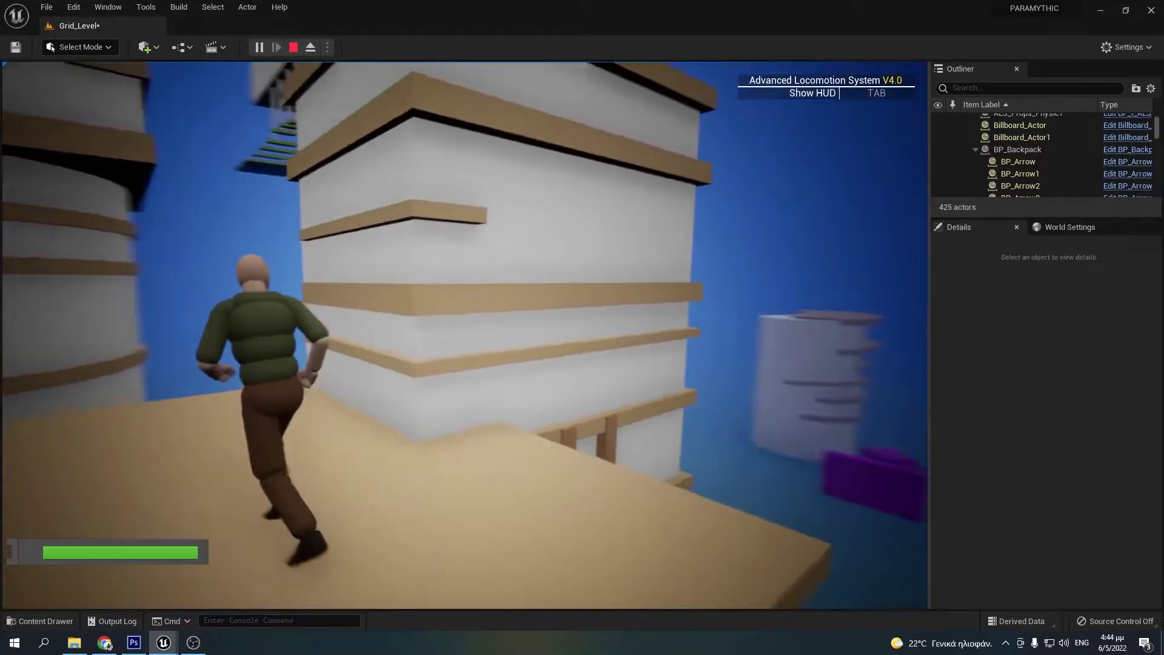
pyautogui.press('space')
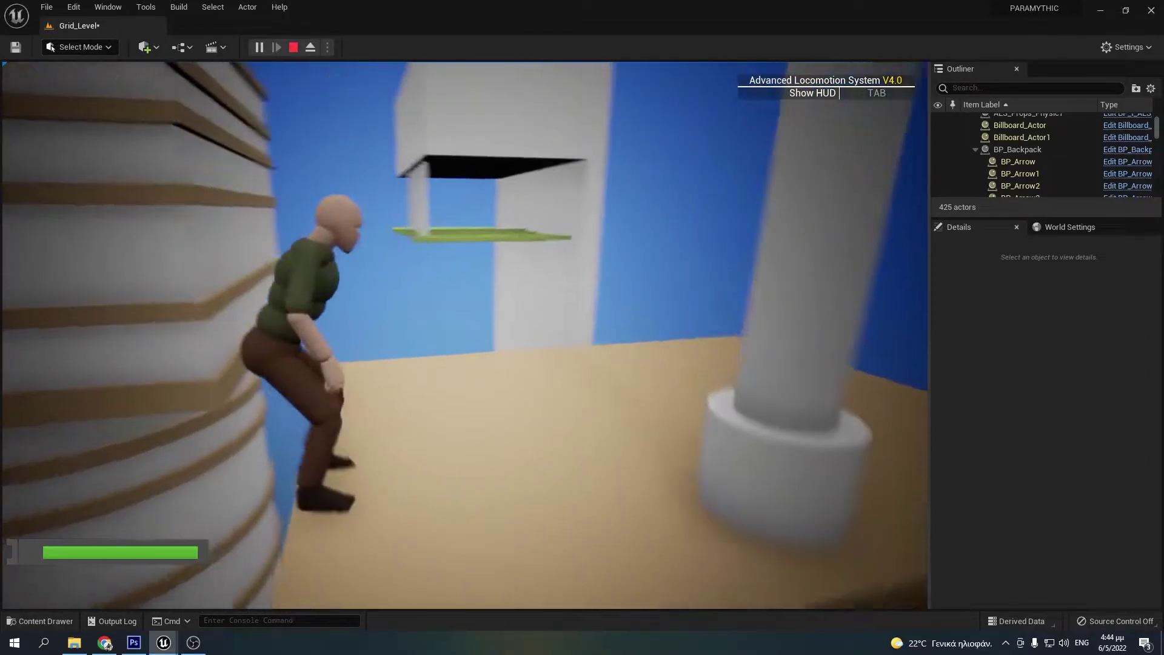
pyautogui.press('space')
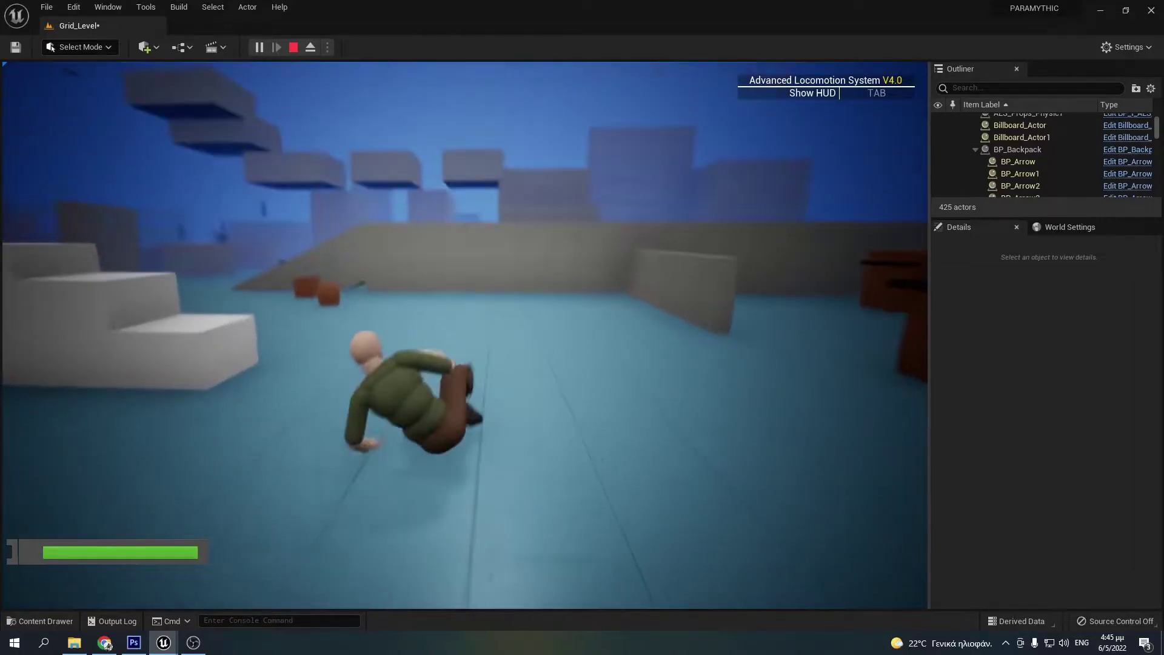
# - Play-test running over the stepped white blocks and climbing onto the grey wall
pyautogui.press('w')
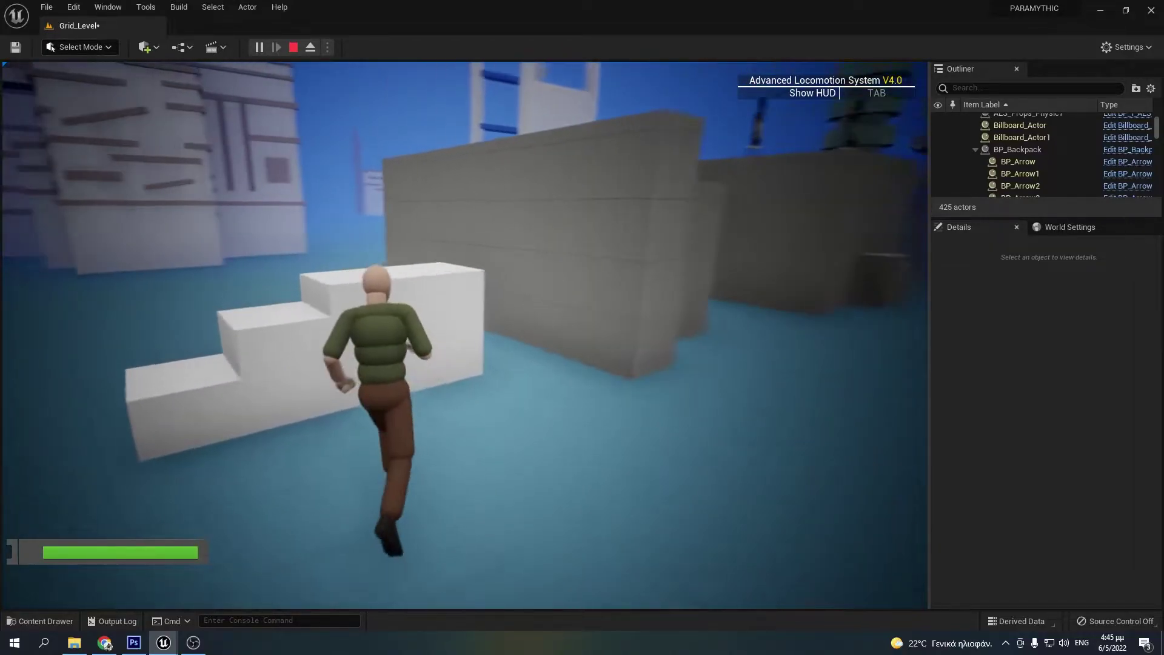
pyautogui.press('space')
pyautogui.press('w')
pyautogui.press('space')
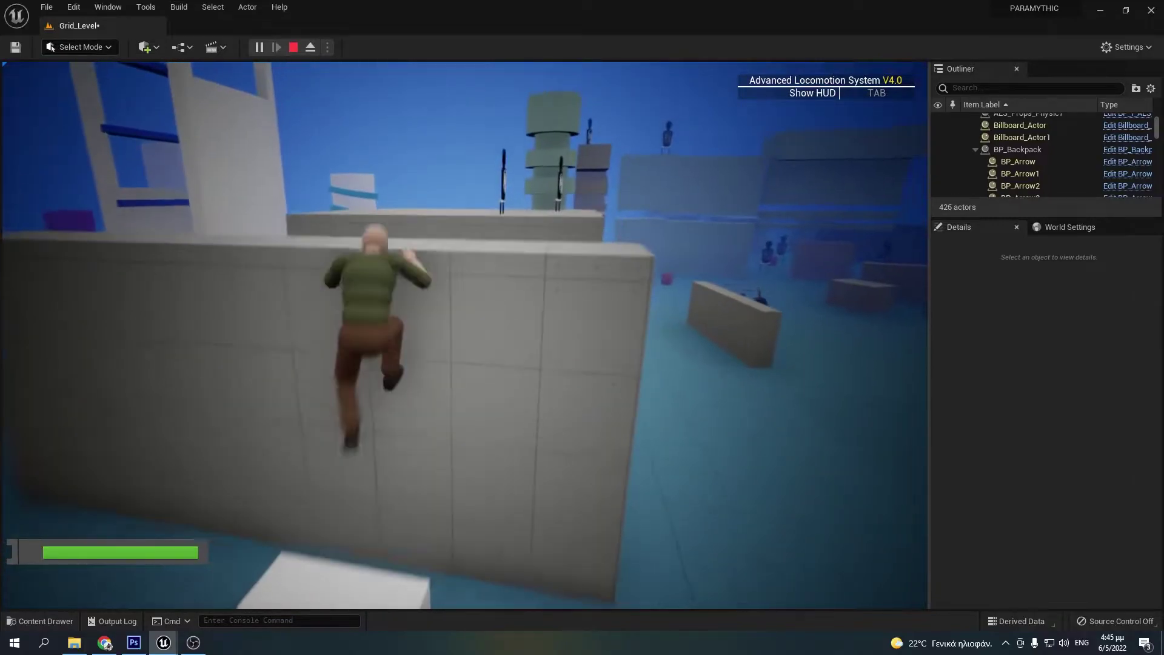
pyautogui.press('w')
pyautogui.press('space')
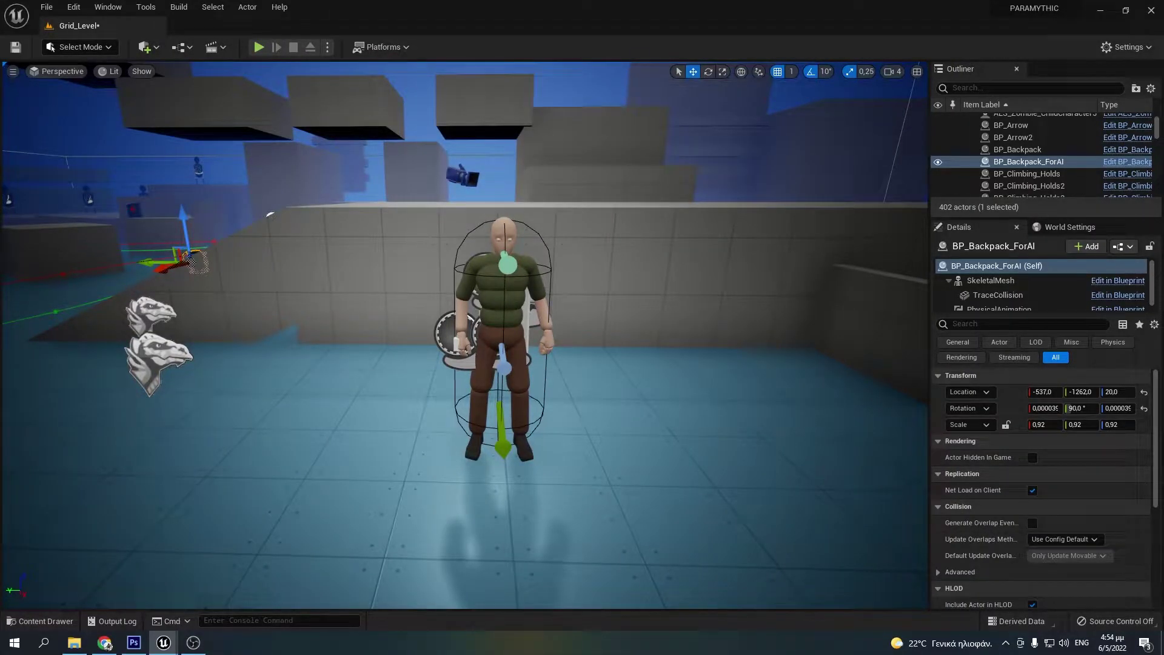
# - Browse to the PolygonFantasyKingdom Chr meshes and open SK_Chr_Bartender_01 and SK_Chr_Blacksmith_Female_01 for viewing
pyautogui.hotkey('ctrl', 'space')
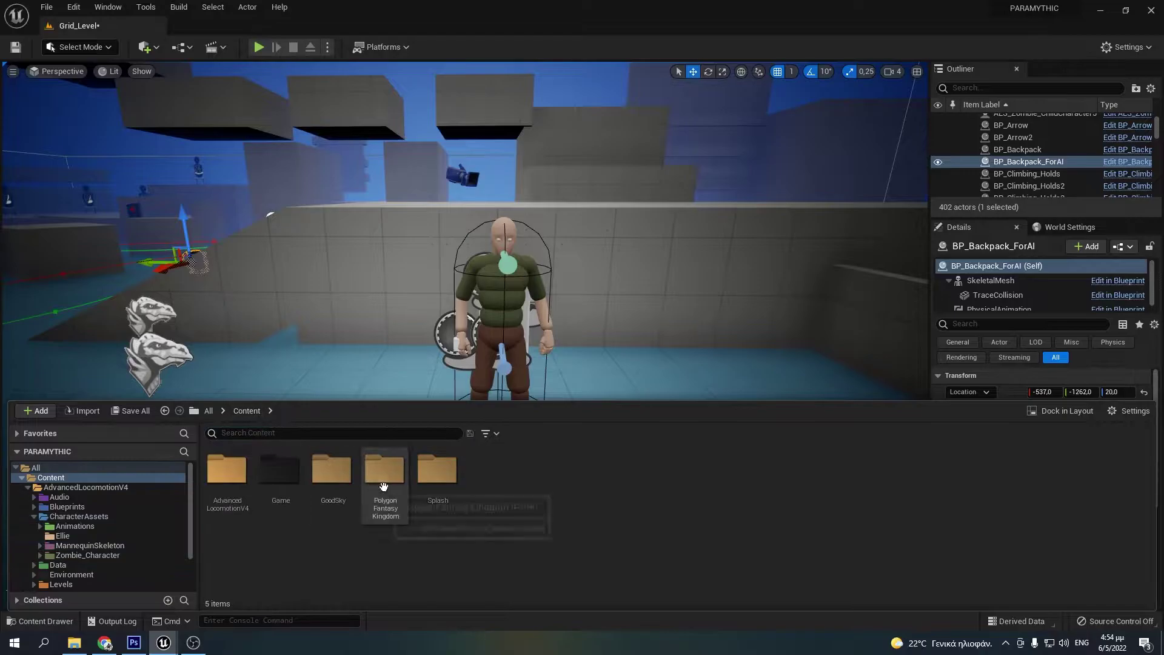
pyautogui.doubleClick(385, 473)
pyautogui.doubleClick(331, 476)
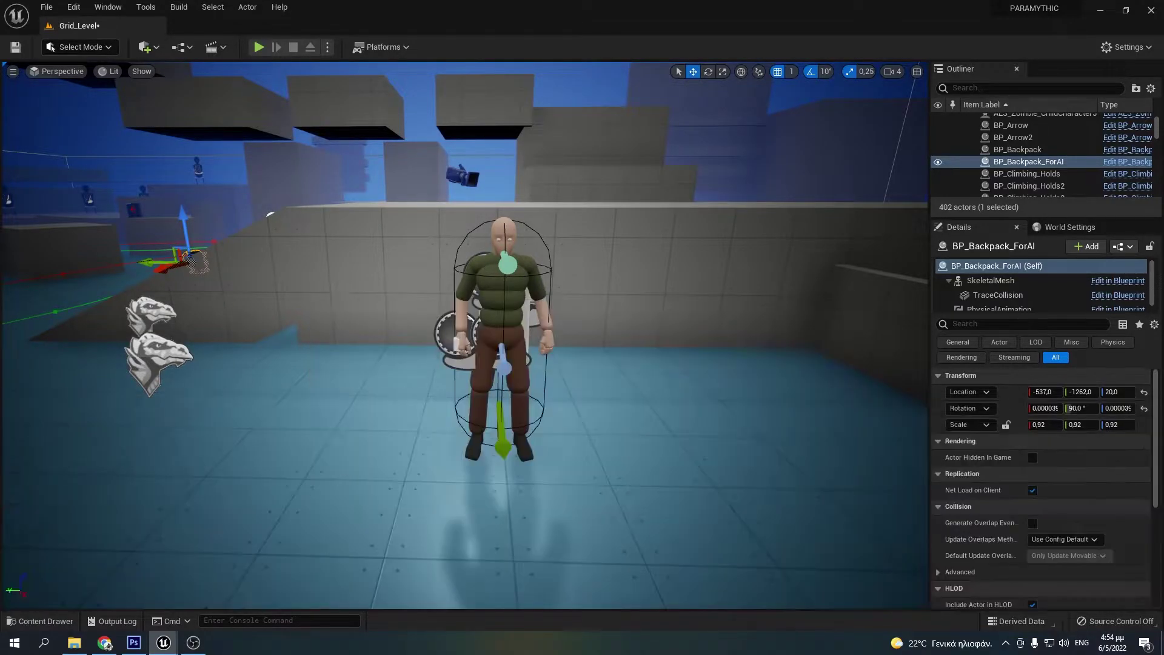
pyautogui.hotkey('ctrl', 'space')
pyautogui.doubleClick(357, 479)
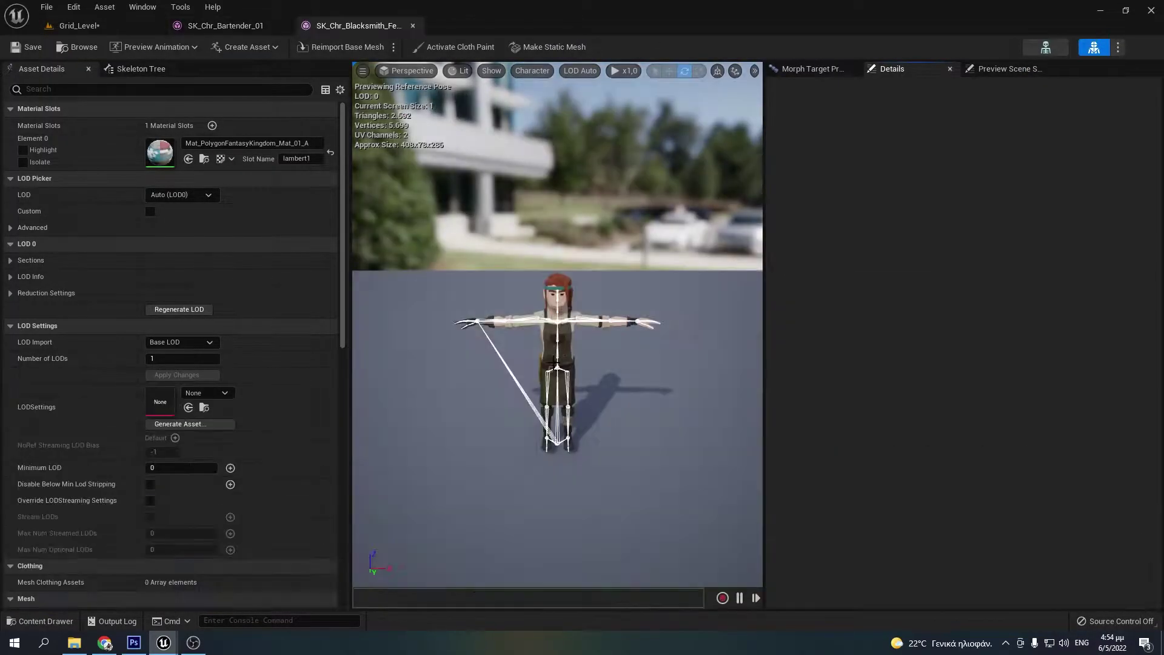
# - Open the SK_Chr_FortuneTeller_01, SK_Chr_Merchant_01 and SK_Chr_Mage_01 skeletal meshes for viewing
pyautogui.hotkey('ctrl', 'space')
pyautogui.doubleClick(505, 471)
pyautogui.hotkey('ctrl', 'space')
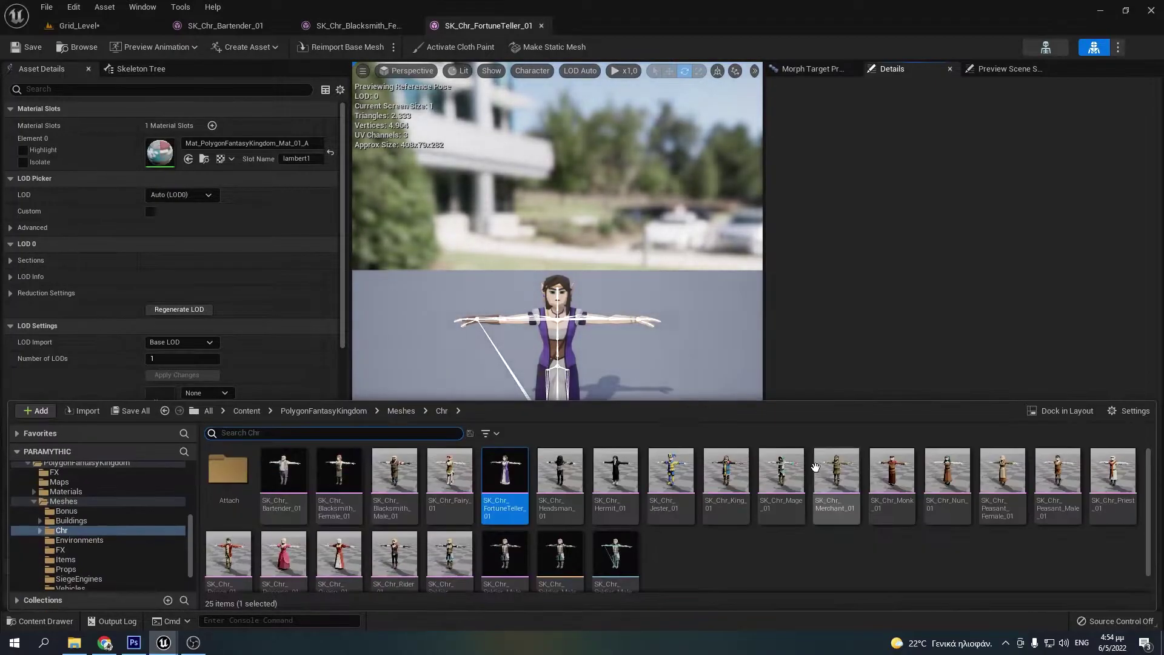
pyautogui.doubleClick(837, 476)
pyautogui.hotkey('ctrl', 'space')
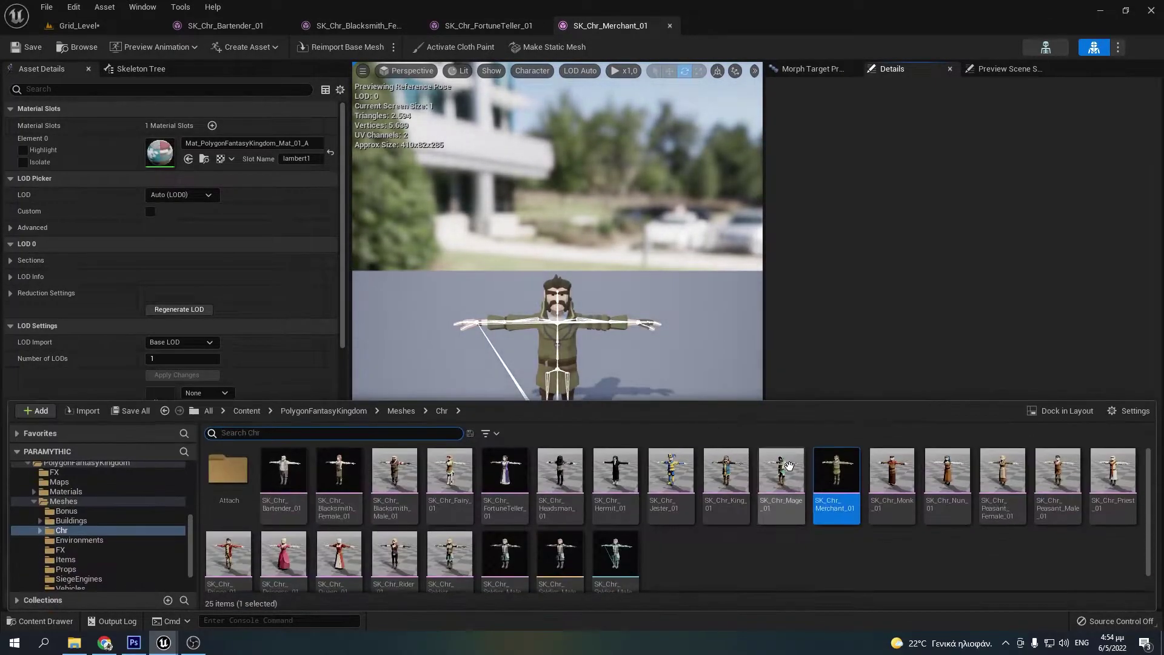
pyautogui.doubleClick(782, 494)
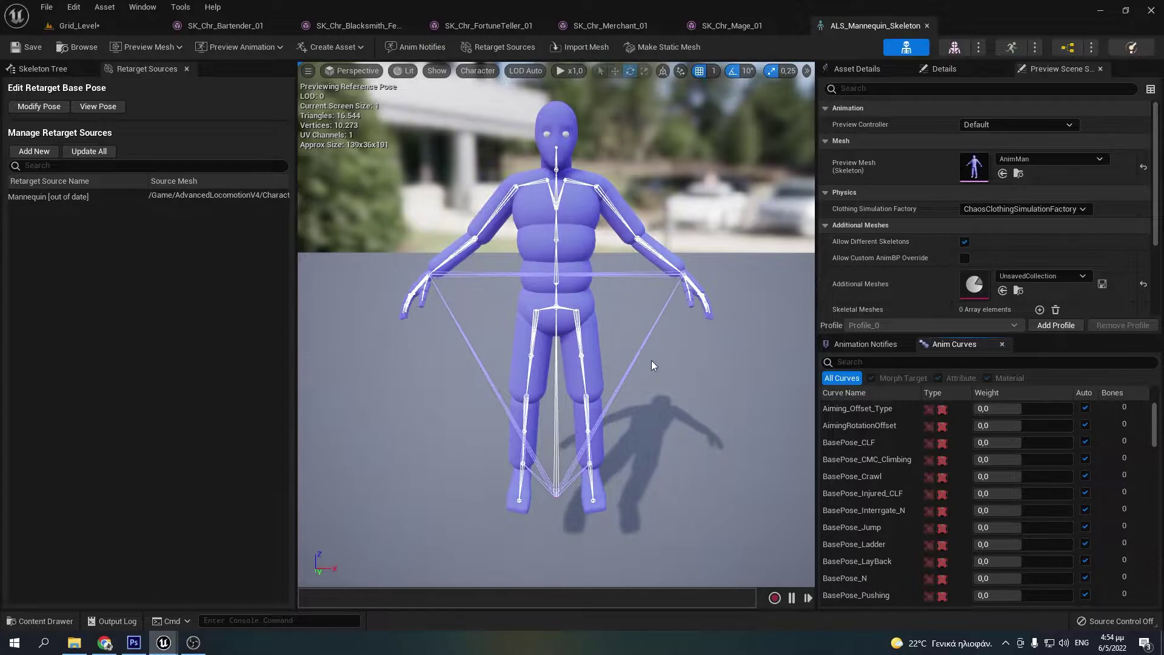
# - Compare the bone hierarchy of ALS_Mannequin_Skeleton with that of SK_Chr_Mage_01
pyautogui.click(53, 69)
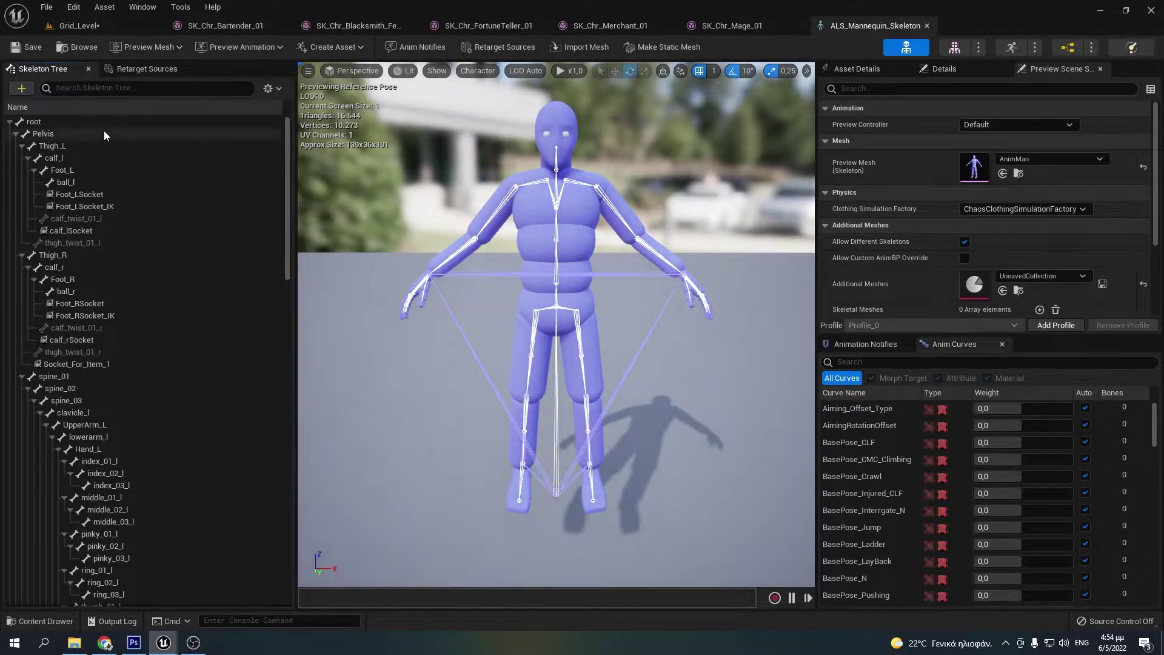
pyautogui.click(725, 23)
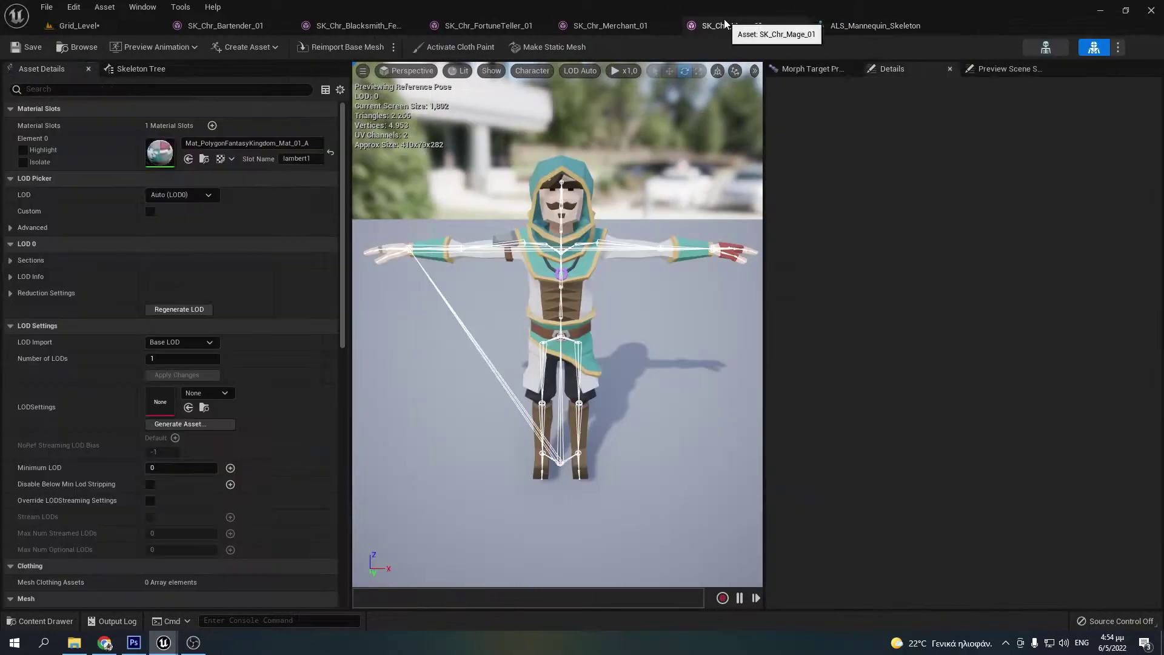
pyautogui.click(138, 70)
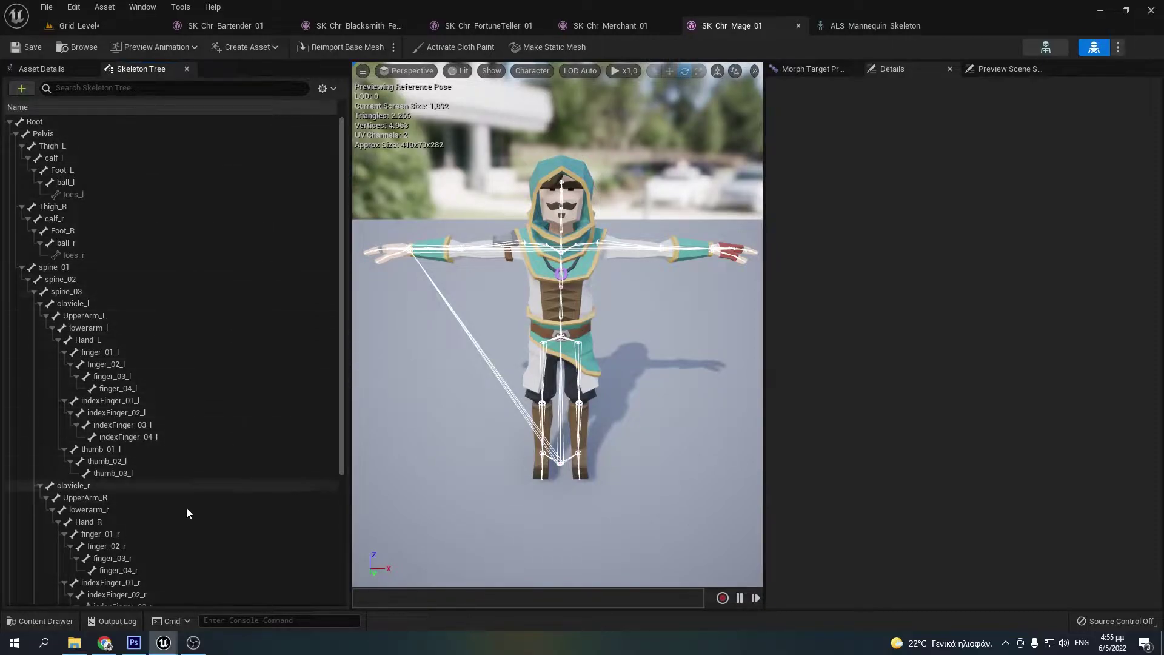
pyautogui.click(837, 28)
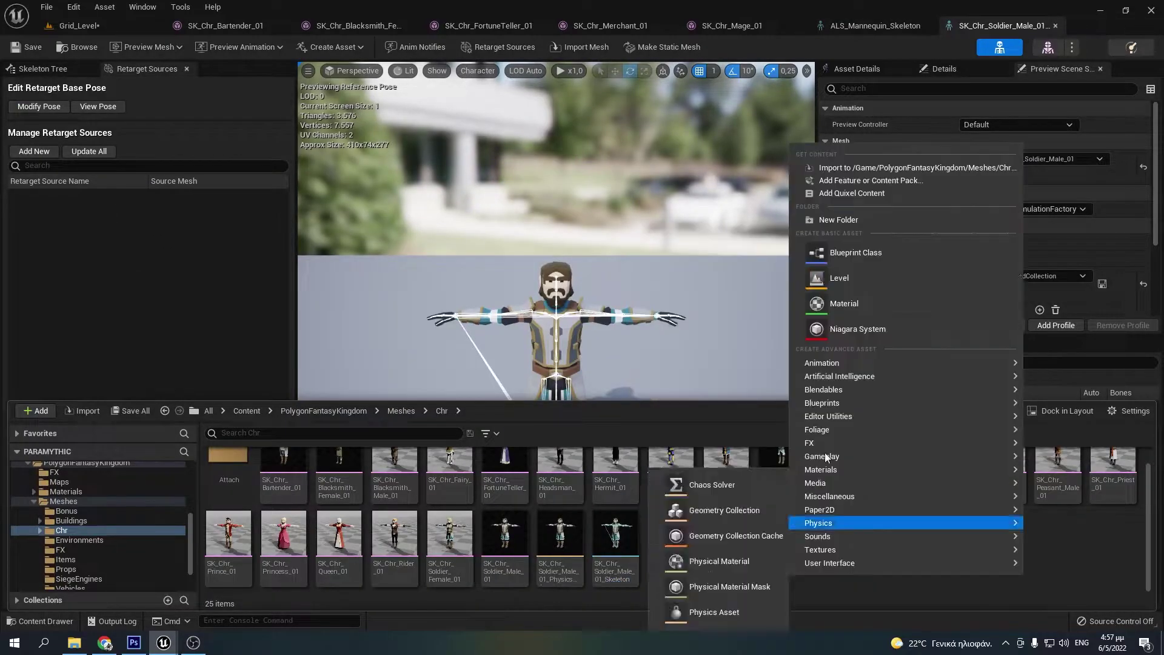
# - Create an IK Rig from the SK_Chr_Soldier_Male_01 mesh, name it Synty_IK_RIG and open it
pyautogui.moveTo(825, 439)
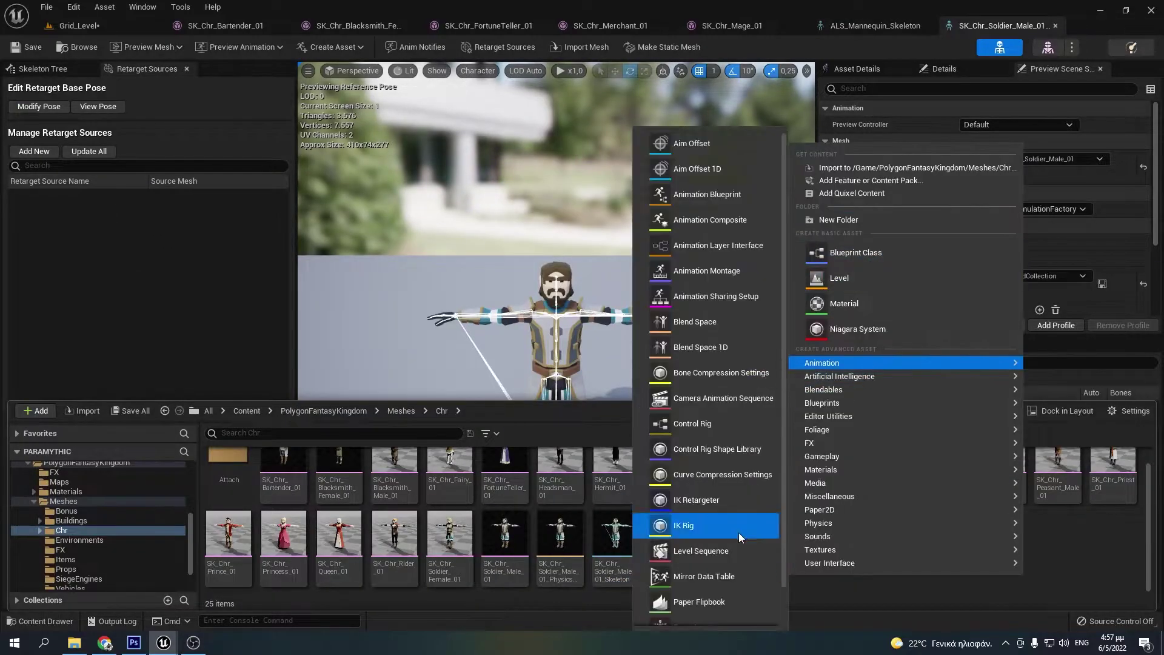
pyautogui.click(739, 533)
pyautogui.write('sk chr so')
pyautogui.click(540, 202)
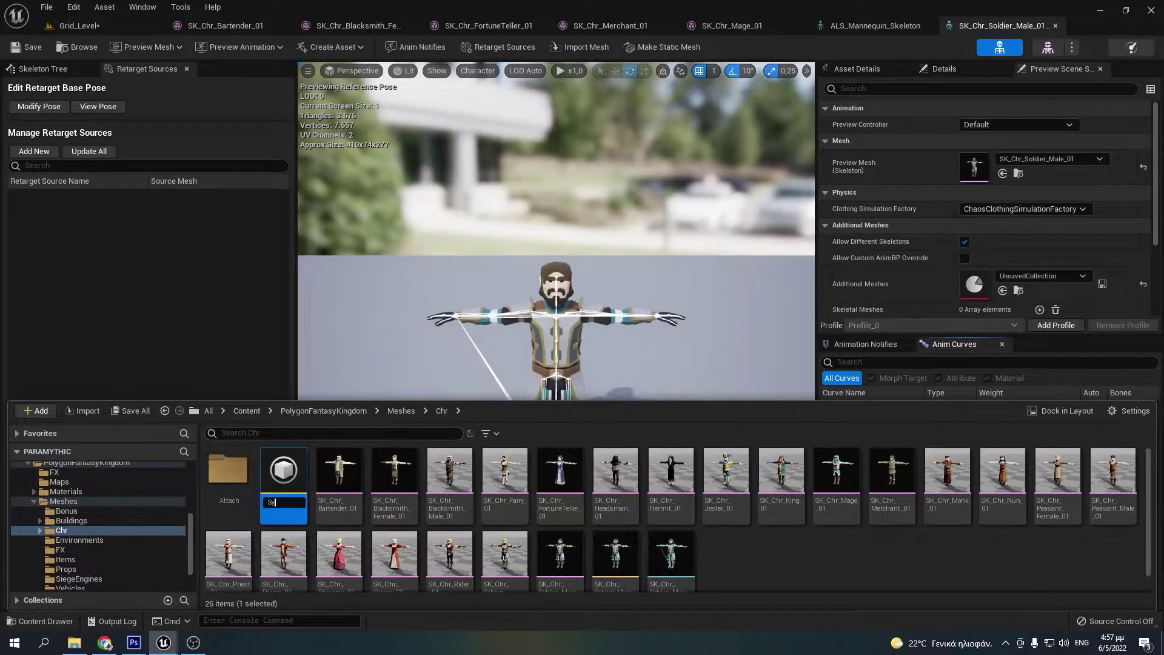
pyautogui.write('SyntyIK_RIG')
pyautogui.press('Return')
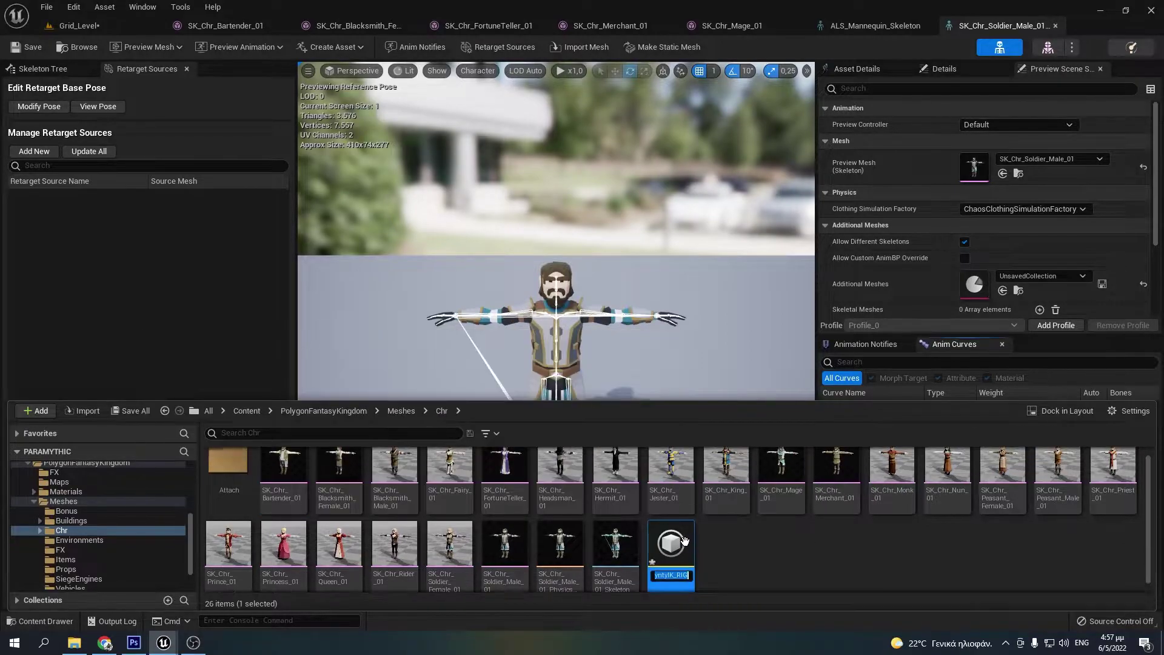
pyautogui.write('_')
pyautogui.press('Return')
pyautogui.doubleClick(671, 543)
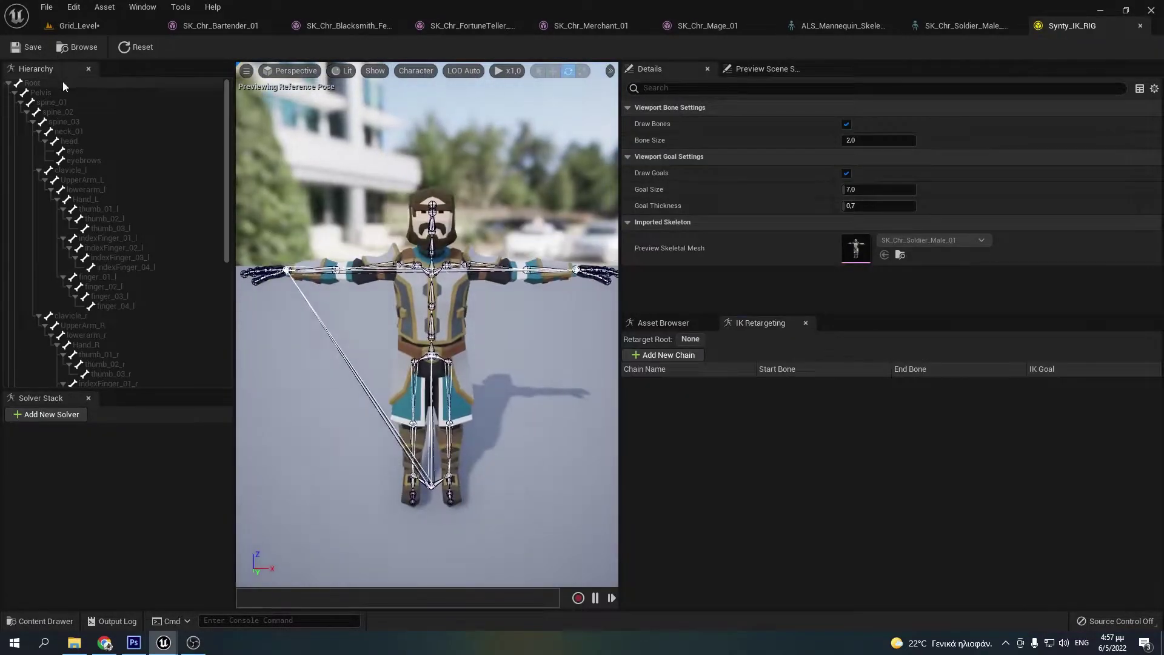
# - Add a retarget chain for the Root bone and set Pelvis as the retarget root
pyautogui.rightClick(61, 83)
pyautogui.click(121, 293)
pyautogui.click(656, 393)
pyautogui.rightClick(83, 92)
pyautogui.click(135, 276)
# - Add a retarget chain named Spine from spine_01 to spine_03
pyautogui.click(95, 102)
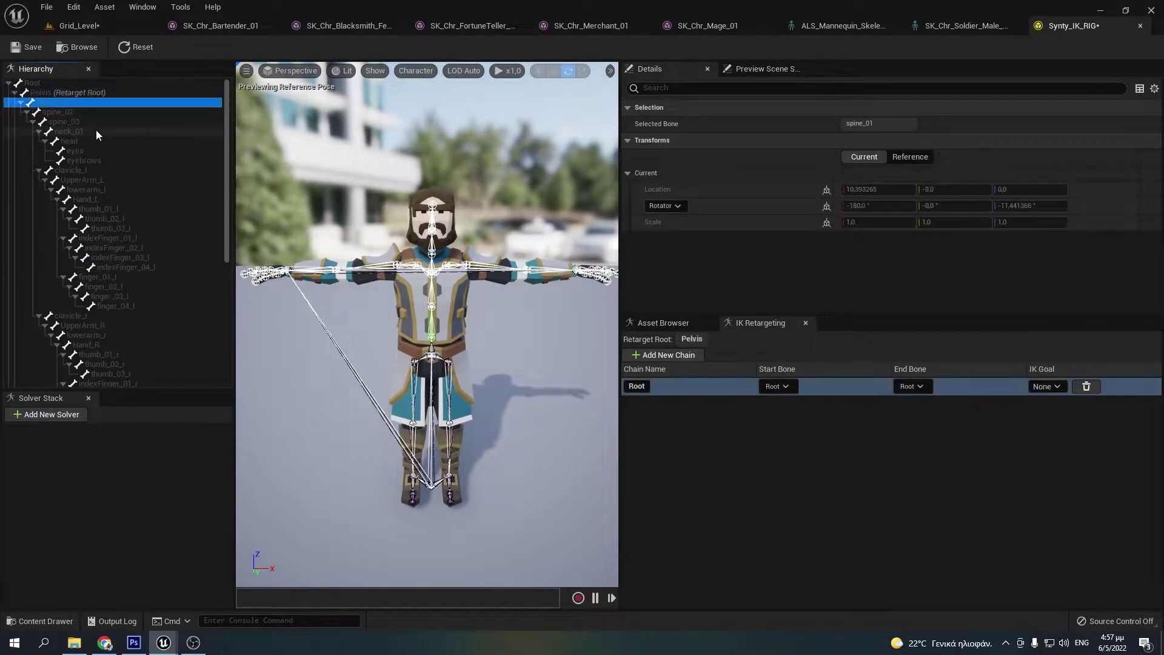
pyautogui.keyDown('shift'); pyautogui.click(96, 121); pyautogui.keyUp('shift')
pyautogui.rightClick(97, 121)
pyautogui.click(152, 328)
pyautogui.click(600, 325)
pyautogui.write('Spine')
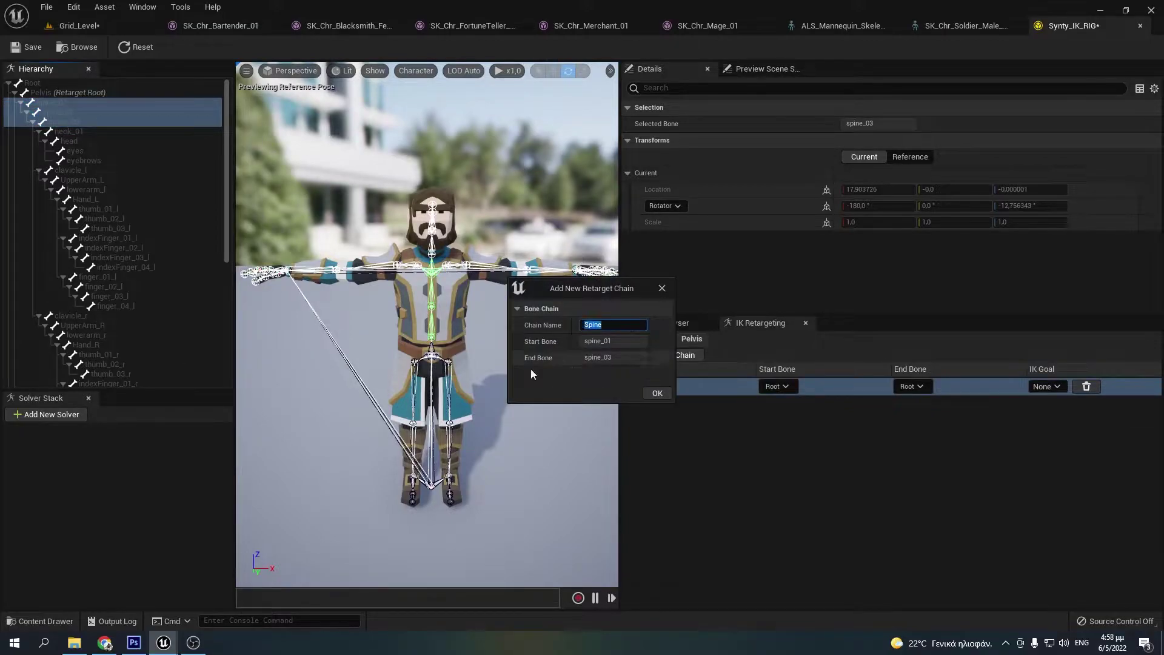
pyautogui.click(656, 393)
# - Add a retarget chain running from the neck_01 bone to the head bone
pyautogui.click(97, 132)
pyautogui.keyDown('shift'); pyautogui.click(97, 144); pyautogui.keyUp('shift')
pyautogui.rightClick(98, 148)
pyautogui.click(176, 355)
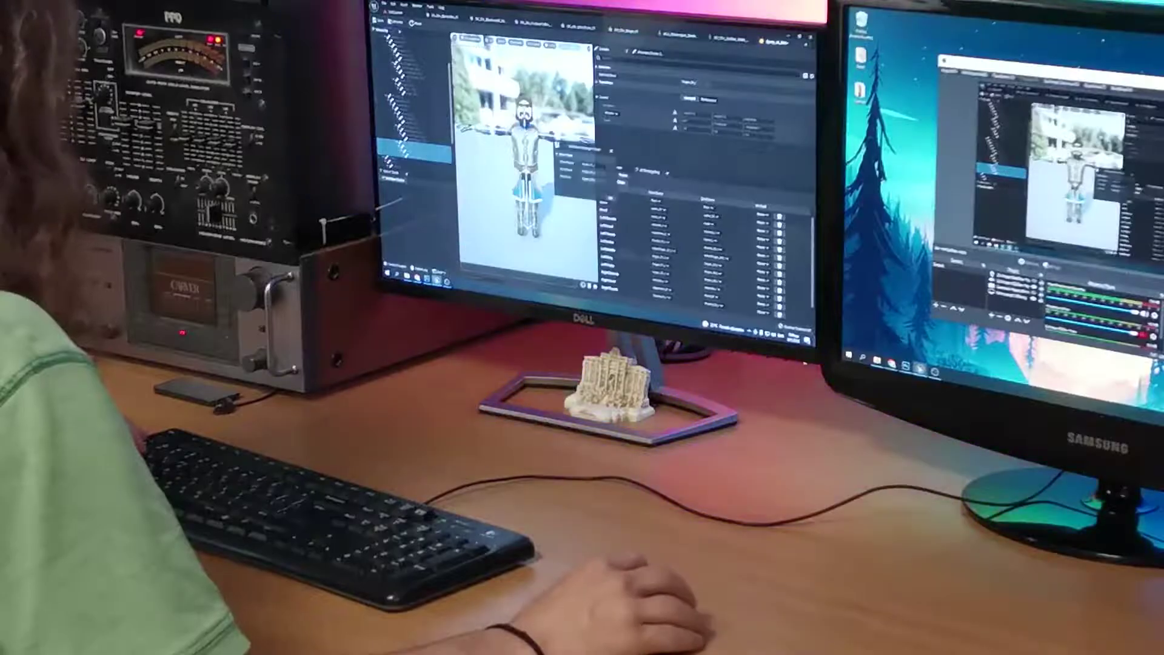
pyautogui.write('LeftLeg')
pyautogui.press('Return')
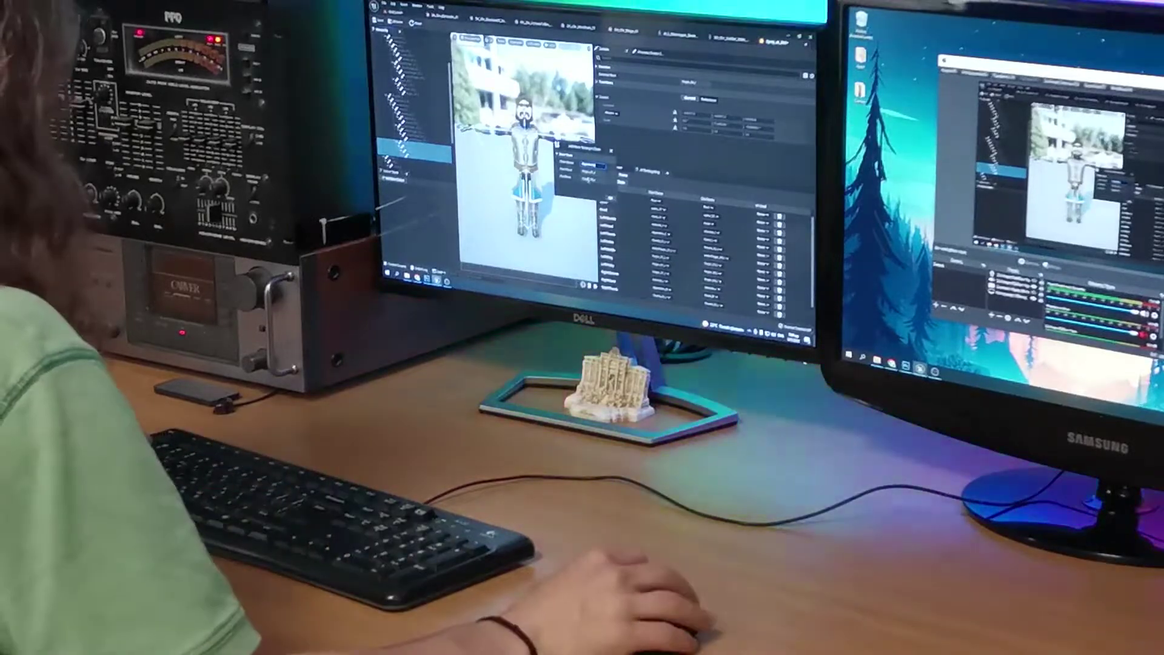
pyautogui.scroll(-1, 418, 152)
pyautogui.click(411, 136)
pyautogui.keyDown('shift'); pyautogui.click(412, 154); pyautogui.keyUp('shift')
pyautogui.rightClick(412, 153)
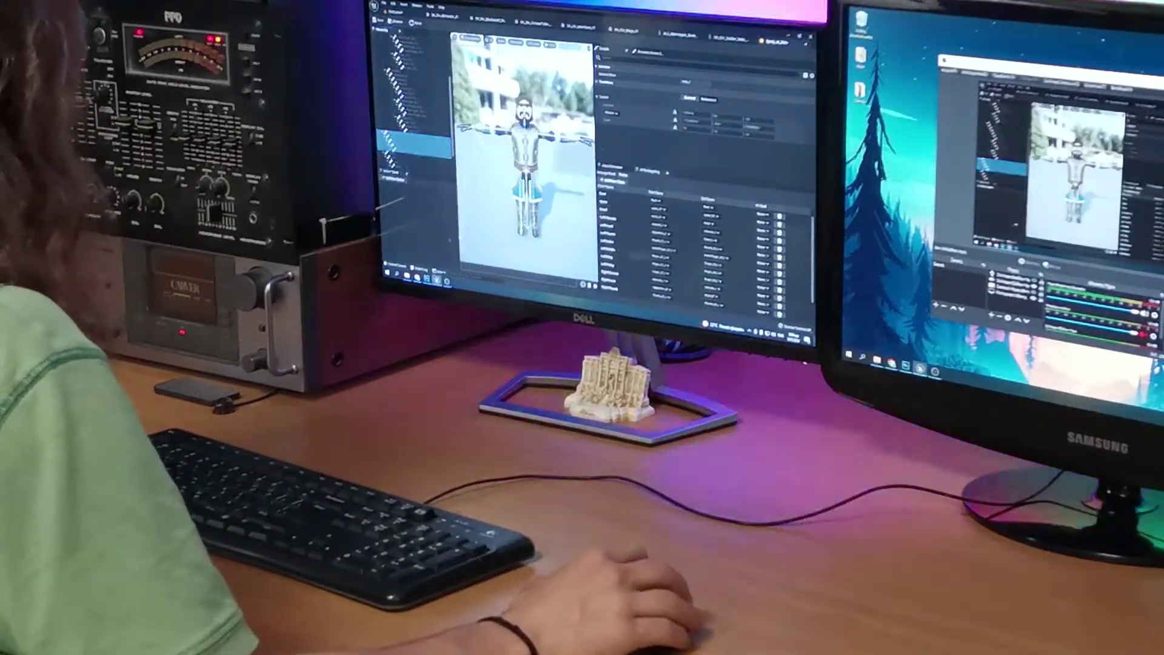
pyautogui.click(439, 240)
pyautogui.click(596, 164)
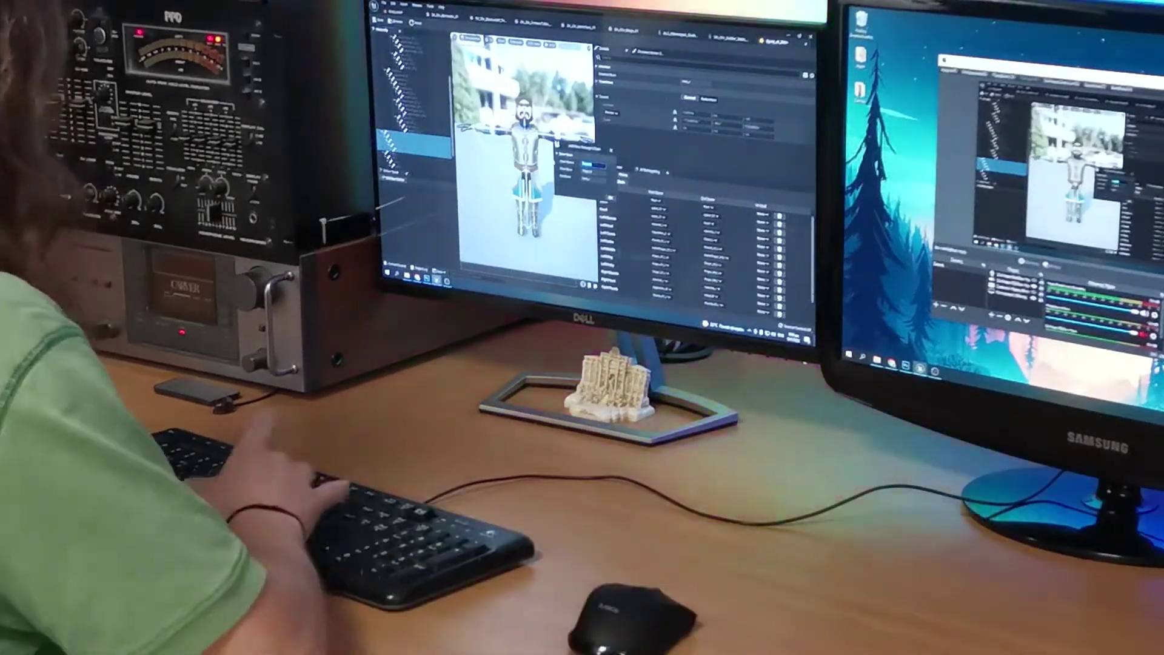
pyautogui.write('RightLeg')
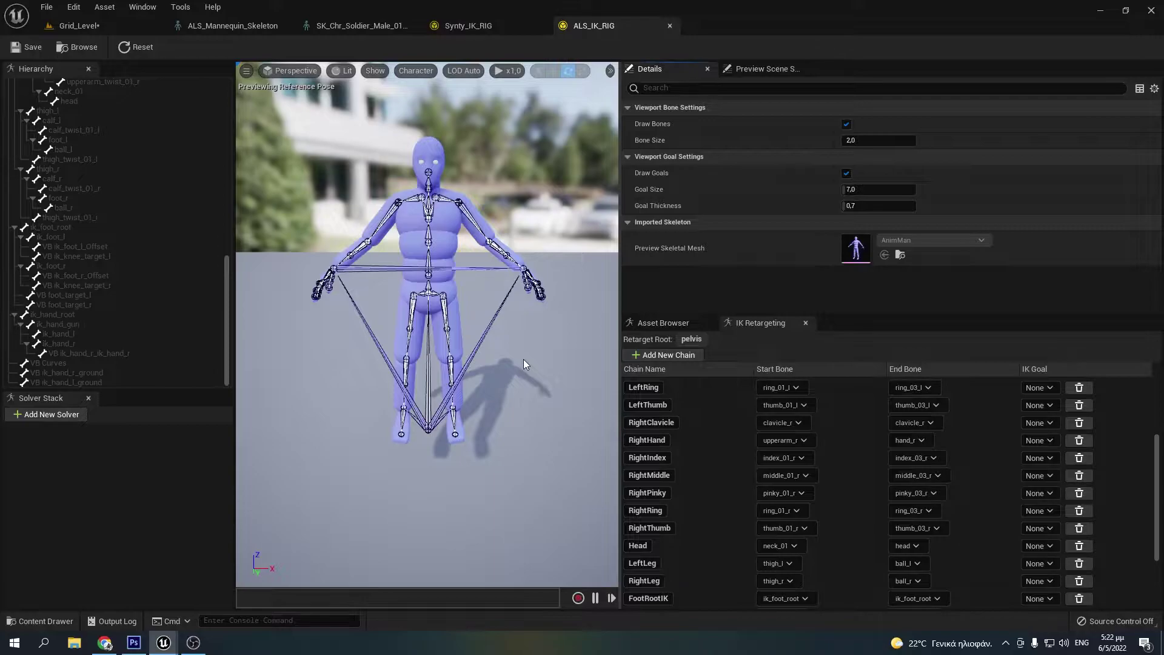
# - Create an IK Retargeter in the Chr folder with ALS_IK_RIG as the source rig and name it Synty_Retargeter
pyautogui.hotkey('ctrl', 'space')
pyautogui.rightClick(756, 550)
pyautogui.moveTo(809, 397)
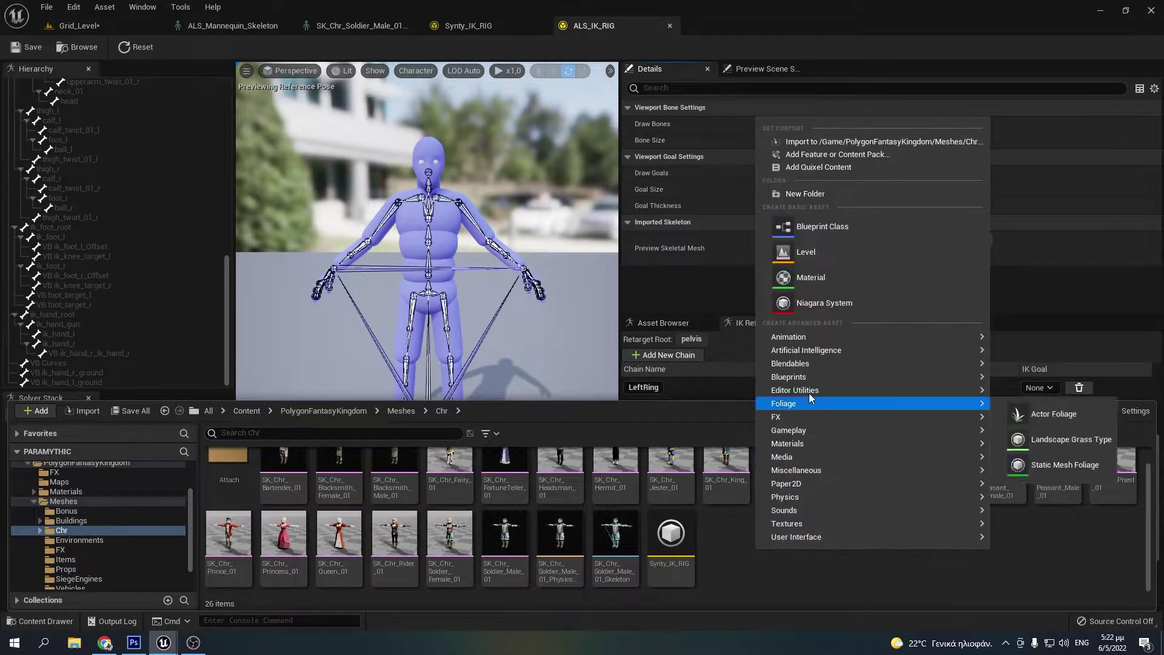
pyautogui.click(1054, 500)
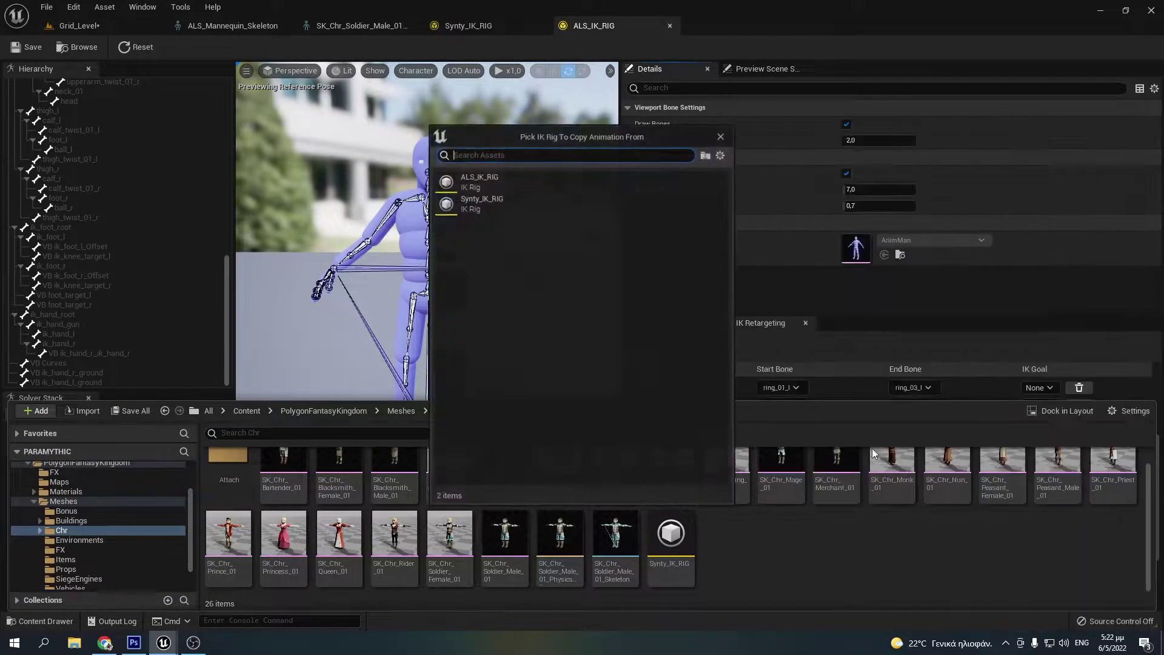
pyautogui.click(523, 188)
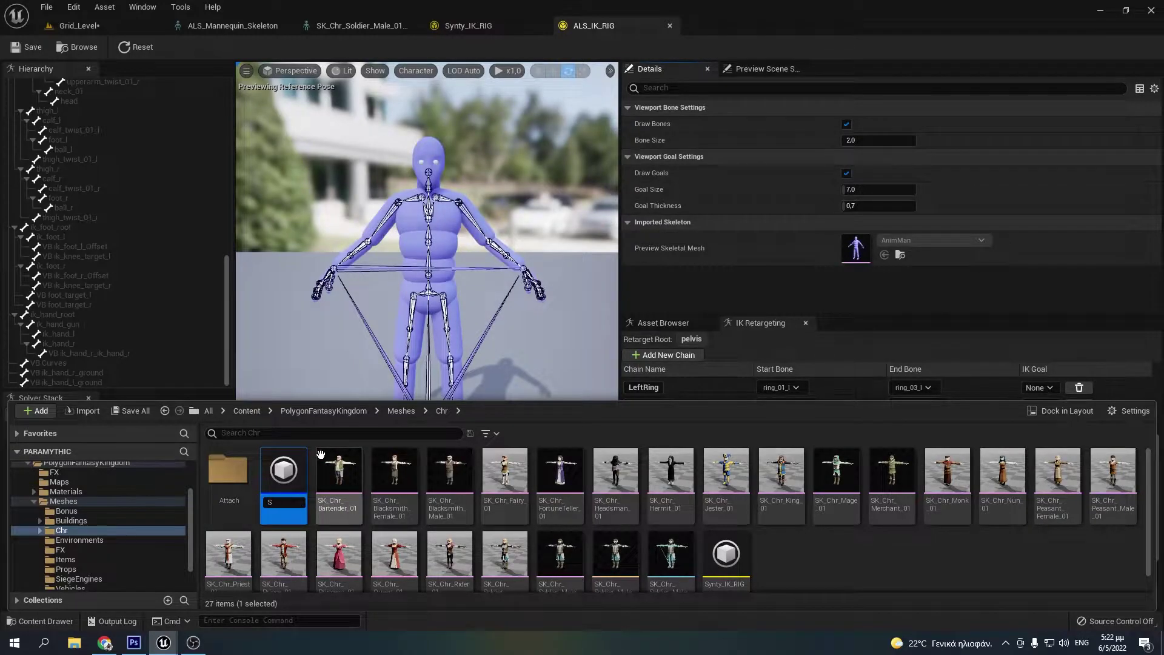
pyautogui.write('Synty_Retargeter')
pyautogui.press('Return')
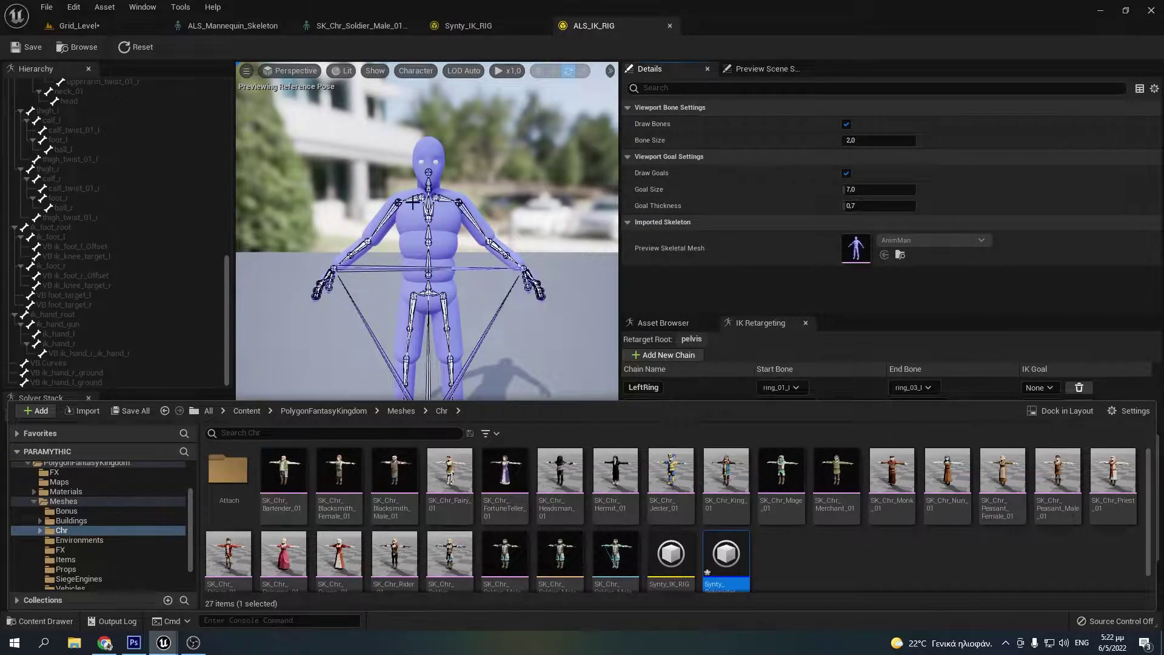
# - In Synty_Retargeter, use Synty_IK_RIG as the target rig and preview the ALS_CLF_Walk_F animation
pyautogui.doubleClick(728, 558)
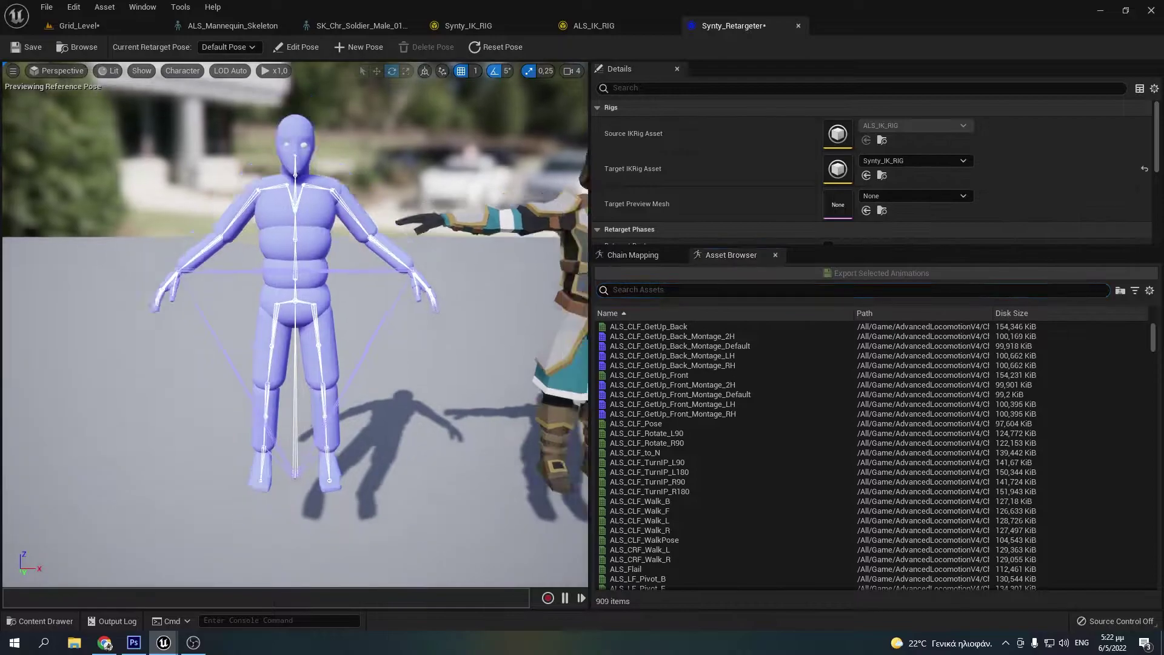
pyautogui.write('walk')
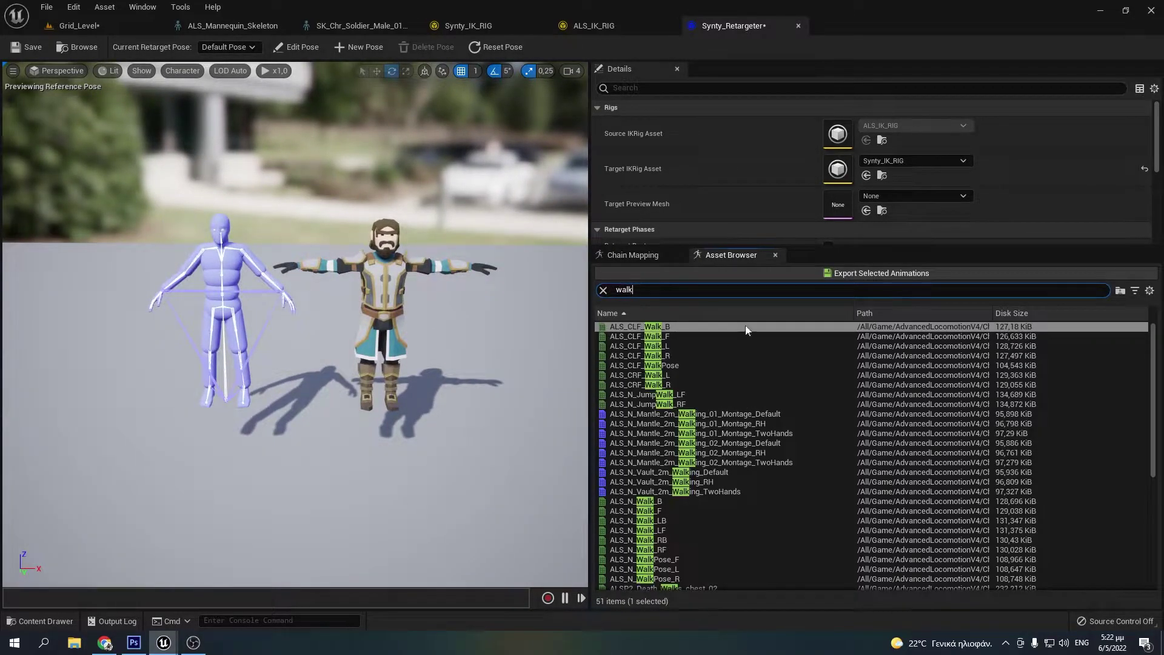
pyautogui.click(690, 336)
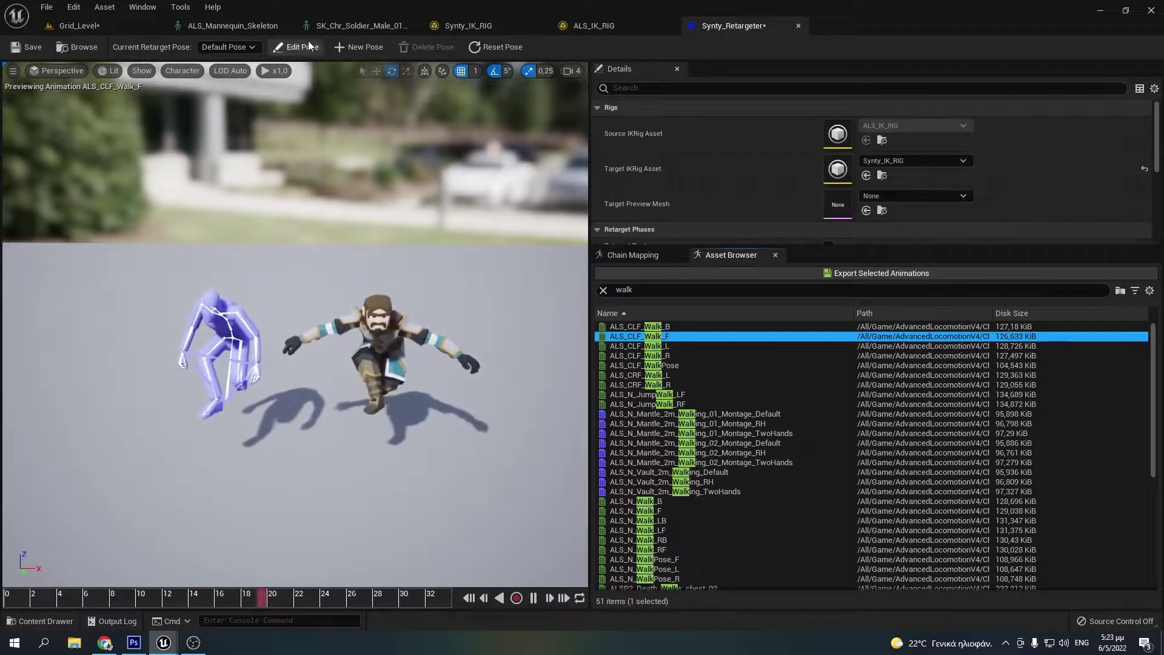
# - Enter retarget pose editing and rotate both of the Synty character's upper arms down by 45° to match the source mannequin
pyautogui.click(308, 48)
pyautogui.scroll(5, 387, 250)
pyautogui.moveTo(387, 250); pyautogui.dragTo(461, 213, button='middle')
pyautogui.click(308, 263)
pyautogui.moveTo(261, 217); pyautogui.dragTo(241, 265)
pyautogui.click(397, 262)
pyautogui.moveTo(451, 217); pyautogui.dragTo(465, 269)
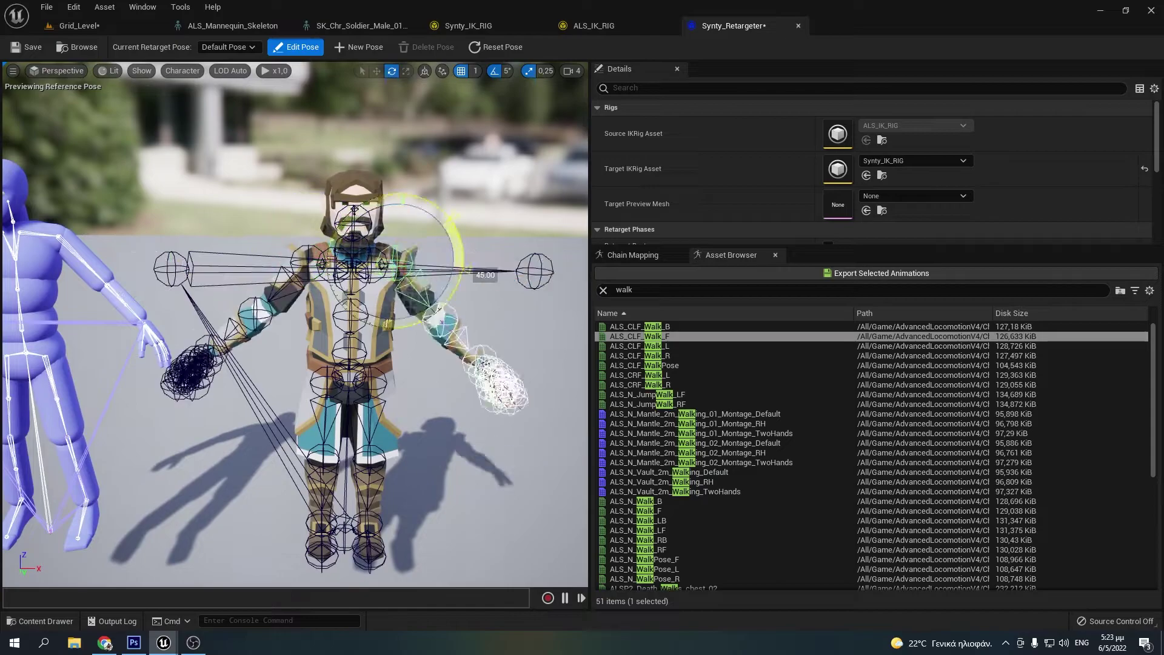
# - Rotate both of the target character's thighs outward by 5° in the retarget pose
pyautogui.click(255, 313)
pyautogui.click(327, 381)
pyautogui.moveTo(280, 339); pyautogui.dragTo(291, 328)
pyautogui.click(370, 381)
pyautogui.moveTo(333, 330); pyautogui.dragTo(321, 341)
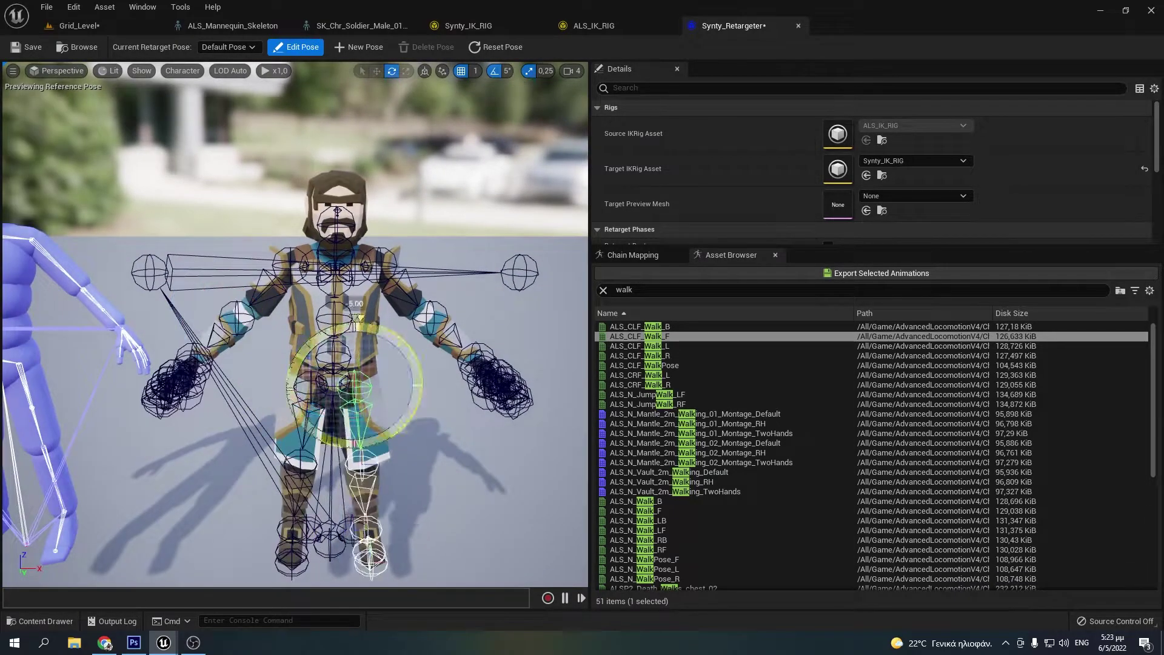
# - Finish the retarget pose edit and set the Target Actor Offset to 0 to overlay both characters in the preview
pyautogui.scroll(-4, 358, 315)
pyautogui.moveTo(357, 315); pyautogui.dragTo(510, 308, button='middle')
pyautogui.scroll(-3, 859, 212)
pyautogui.click(295, 46)
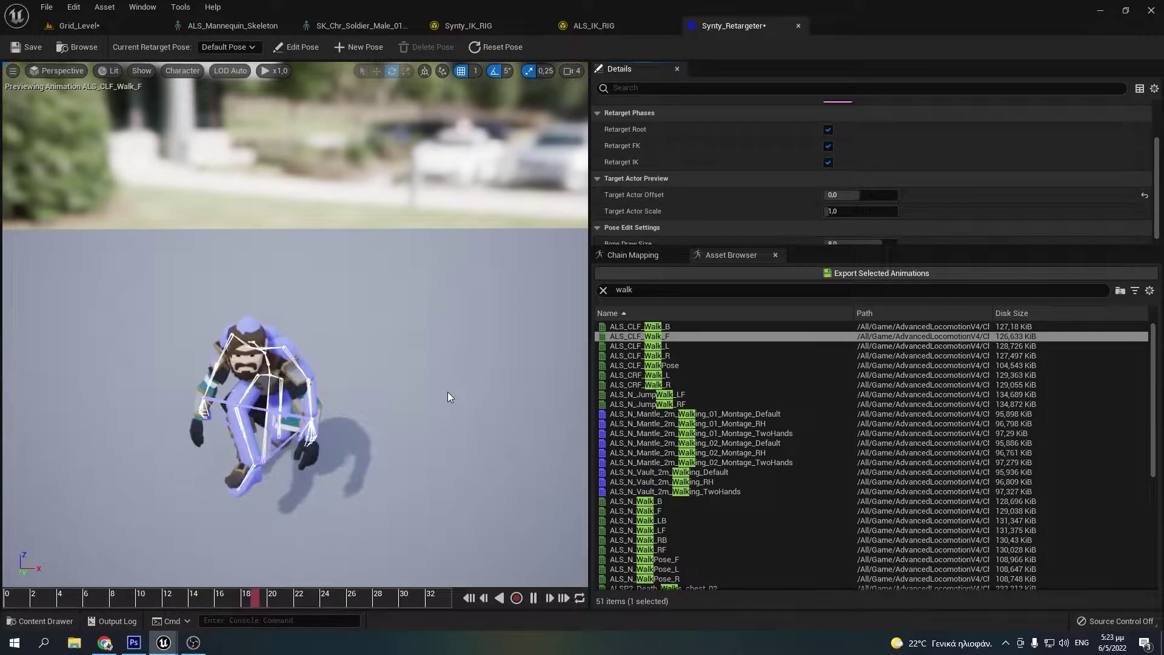
pyautogui.moveTo(449, 393); pyautogui.dragTo(514, 357, button='middle')
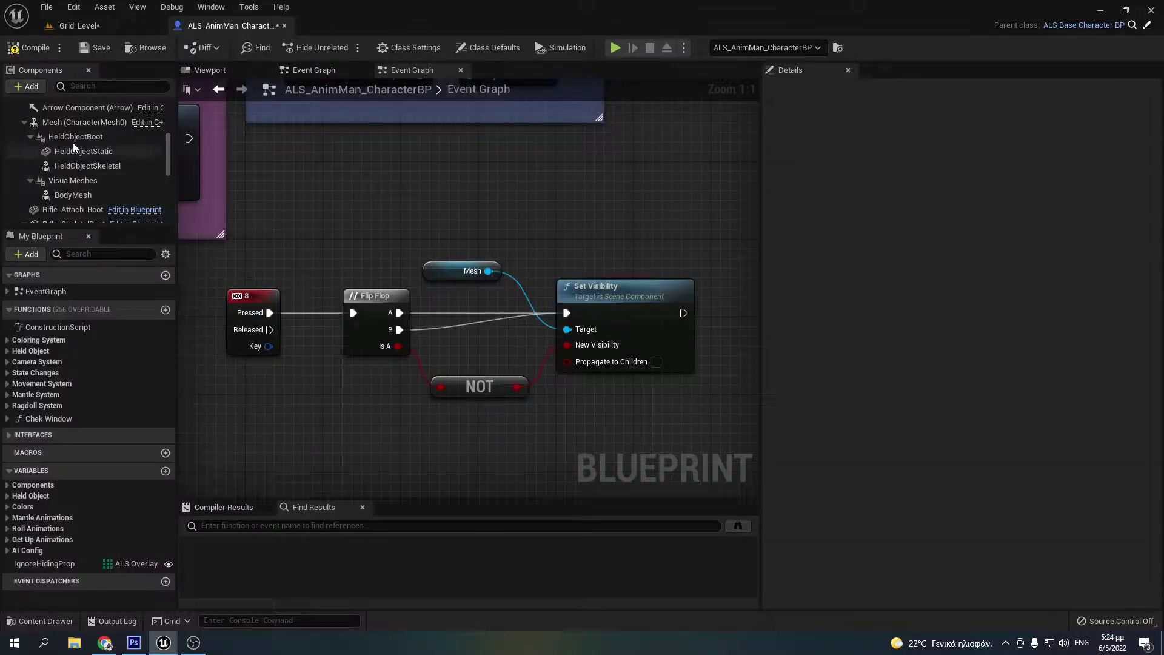
# - Add a Skeletal Mesh component named Synty under the Mesh component of ALS_AnimMan_CharacterBP
pyautogui.click(60, 120)
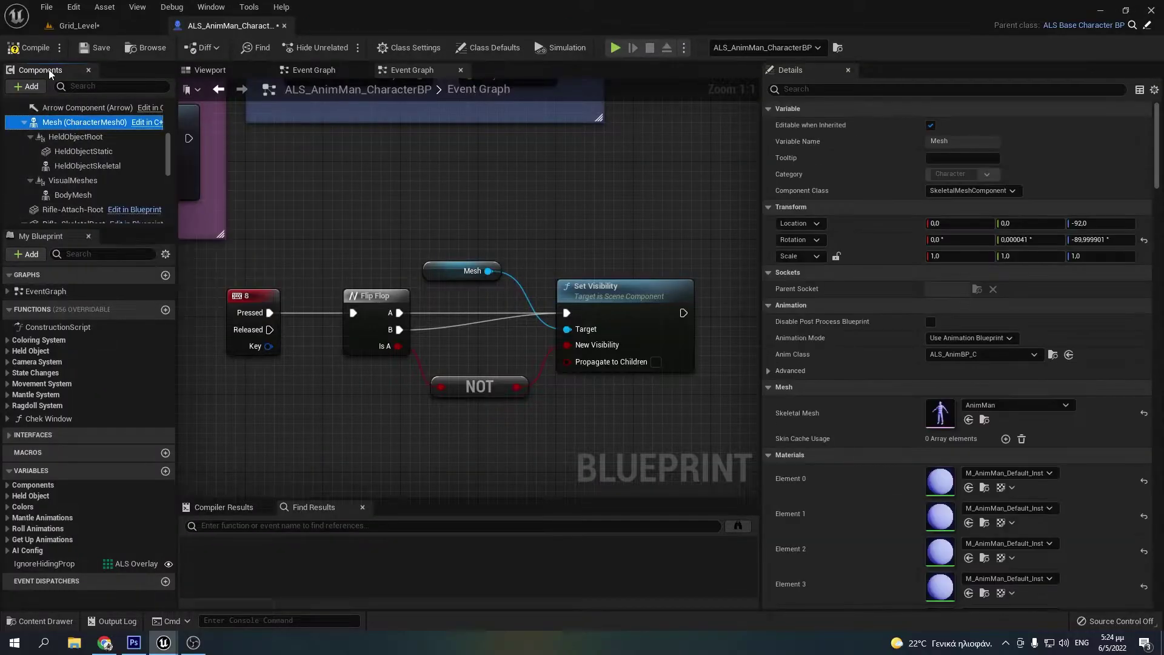
pyautogui.click(30, 86)
pyautogui.write('skeletal')
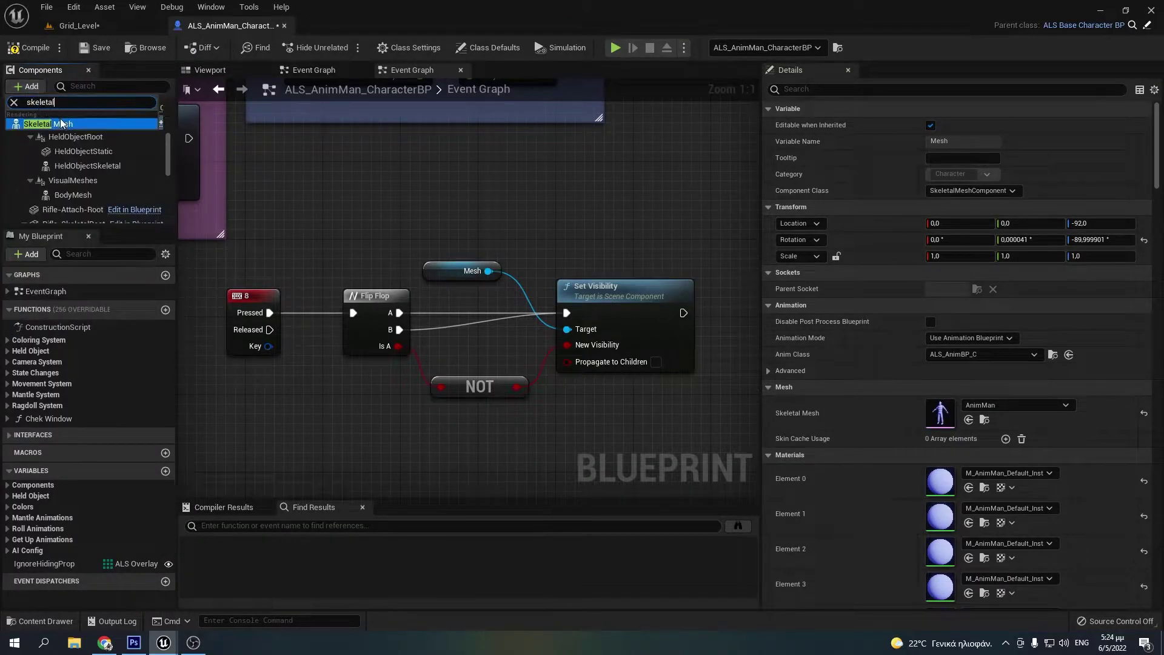
pyautogui.click(60, 124)
pyautogui.write('Synty')
pyautogui.press('Return')
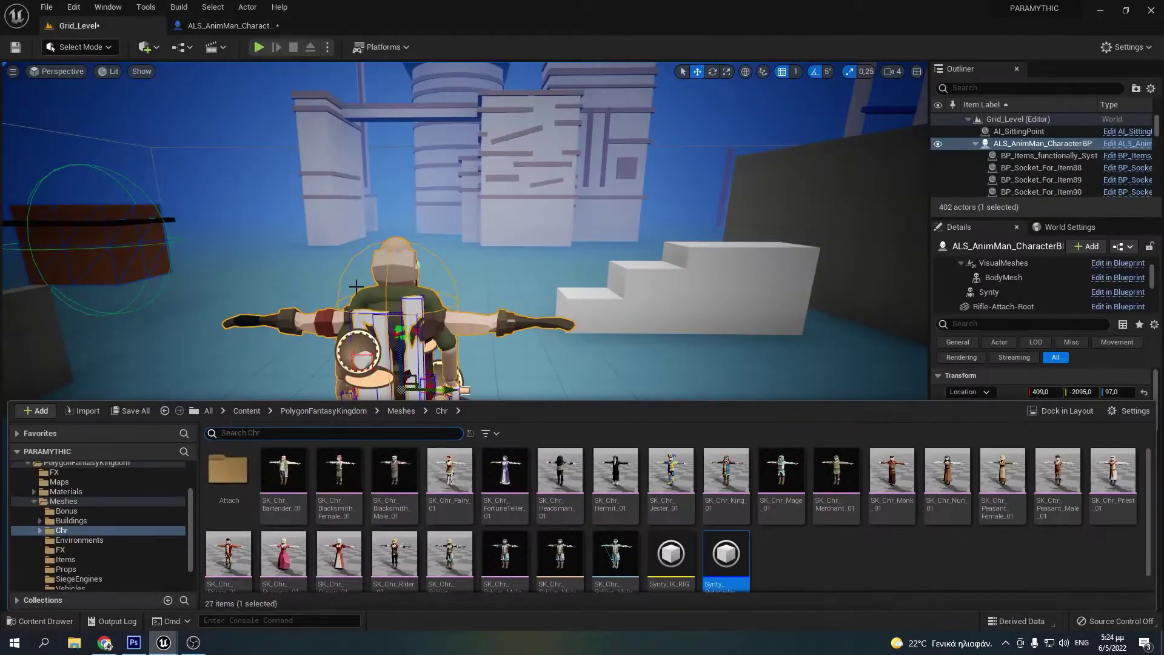
# - Create an Animation Blueprint named ABP_Synty in the Chr folder for SK_Chr_Soldier_Male_01_Skeleton and open it
pyautogui.rightClick(794, 549)
pyautogui.moveTo(873, 322)
pyautogui.click(661, 222)
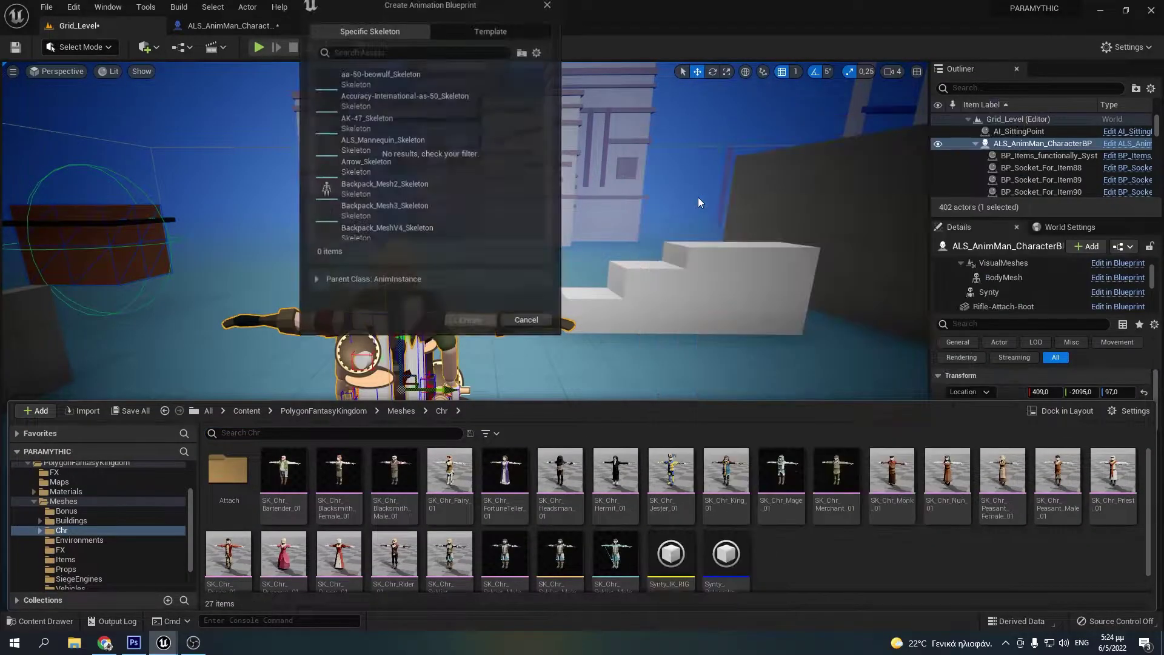
pyautogui.write('male')
pyautogui.click(394, 78)
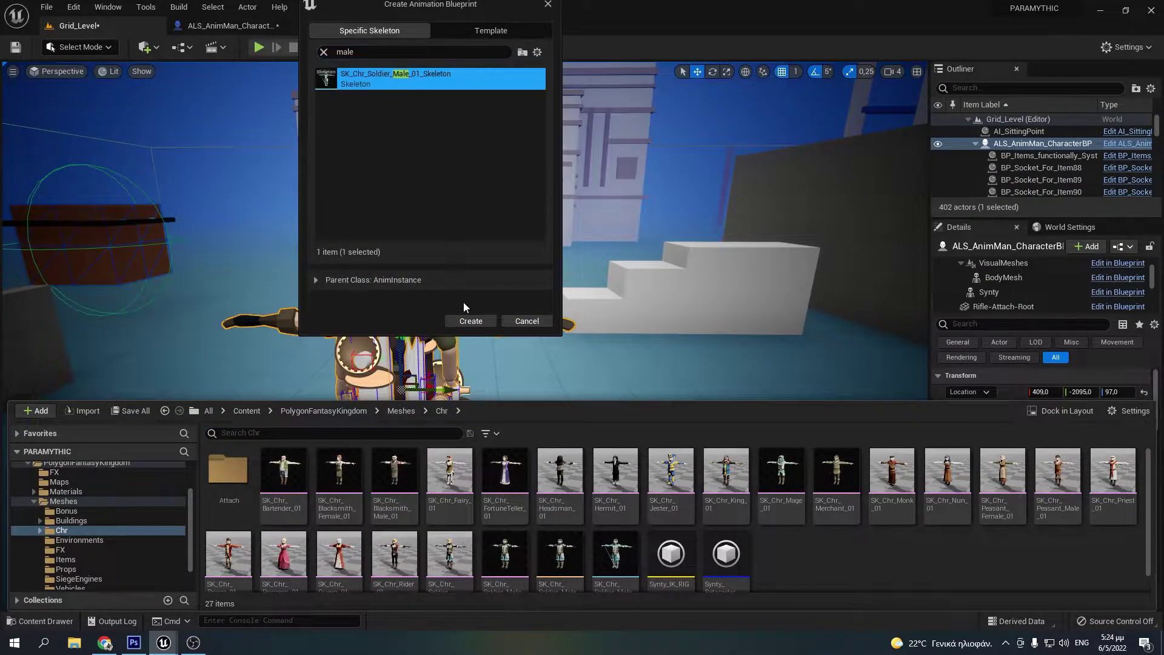
pyautogui.click(471, 321)
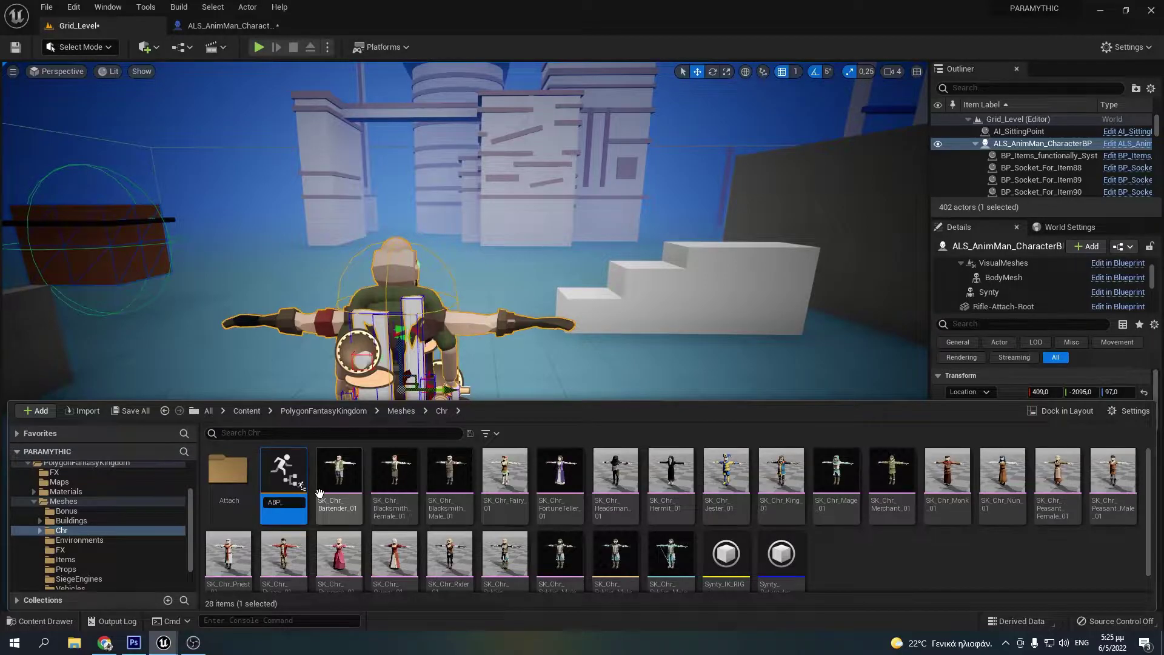
pyautogui.doubleClick(285, 479)
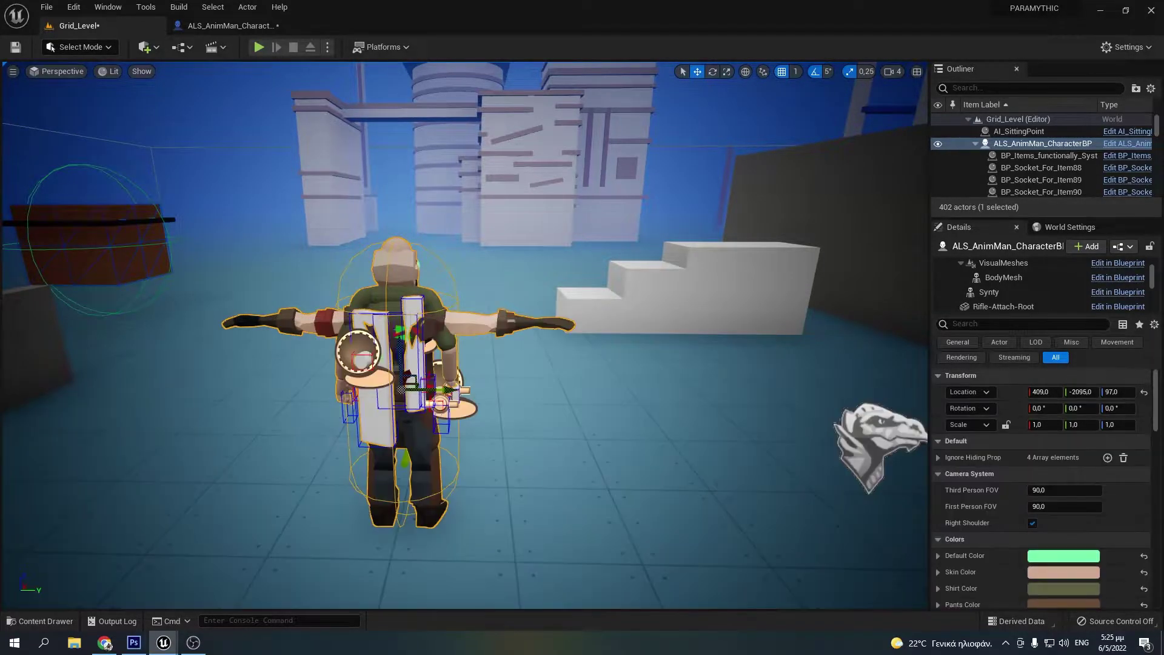
# - Feed the Output Pose from a Retarget Pose From Mesh node that uses Synty_Retargeter as its IK Retargeter asset
pyautogui.moveTo(513, 294); pyautogui.dragTo(513, 294)
pyautogui.write('retarget')
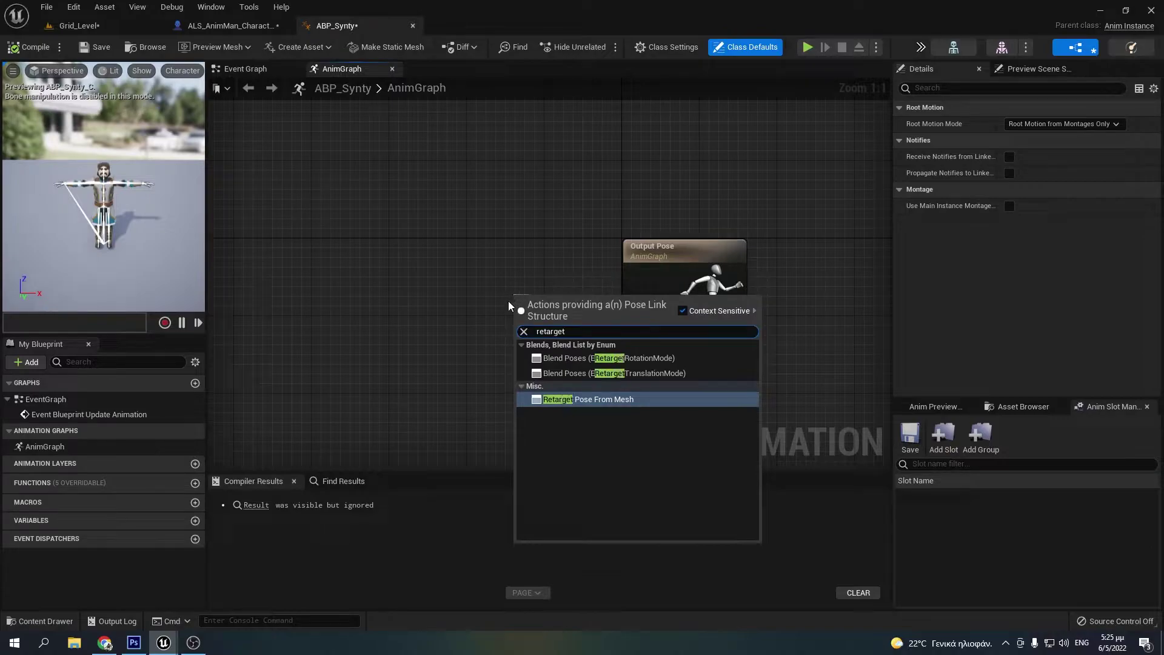
pyautogui.click(626, 402)
pyautogui.click(1054, 142)
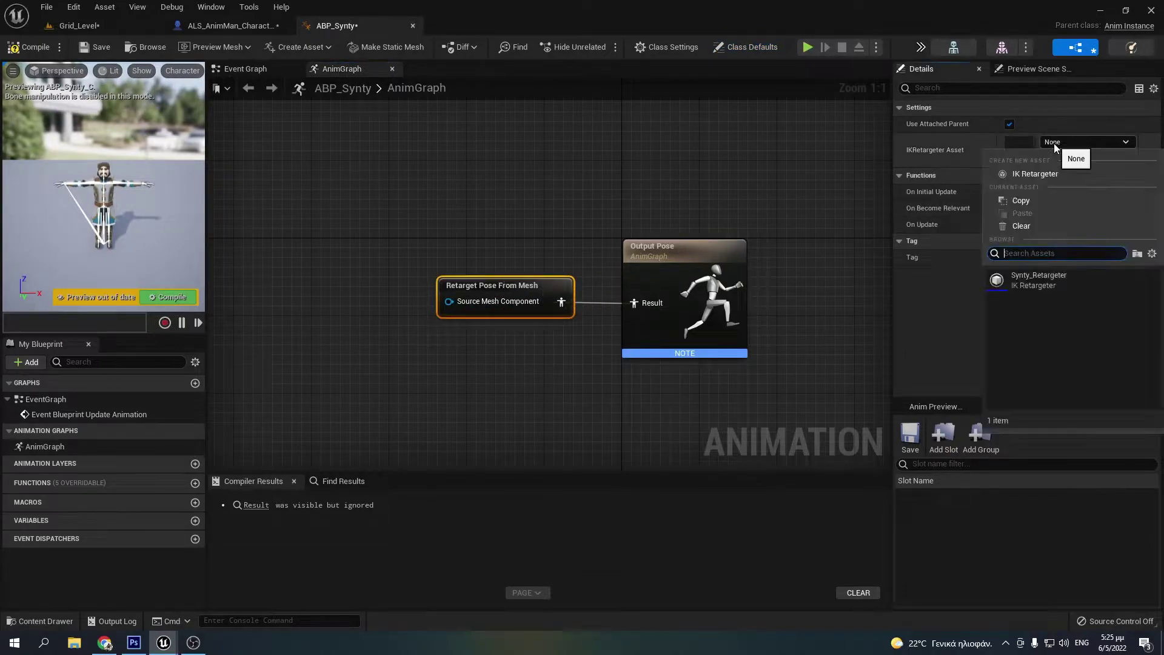
pyautogui.click(1068, 273)
# - Return to ALS_AnimMan_CharacterBP, play the level and hide the locomotion HUD
pyautogui.click(241, 27)
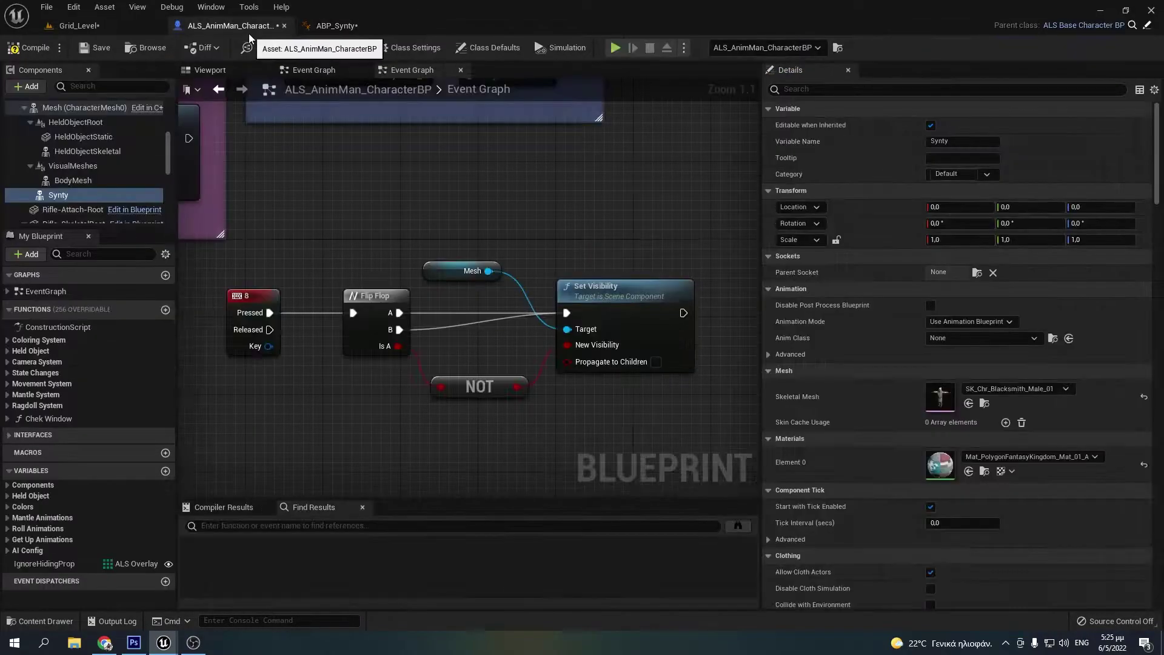
pyautogui.click(615, 48)
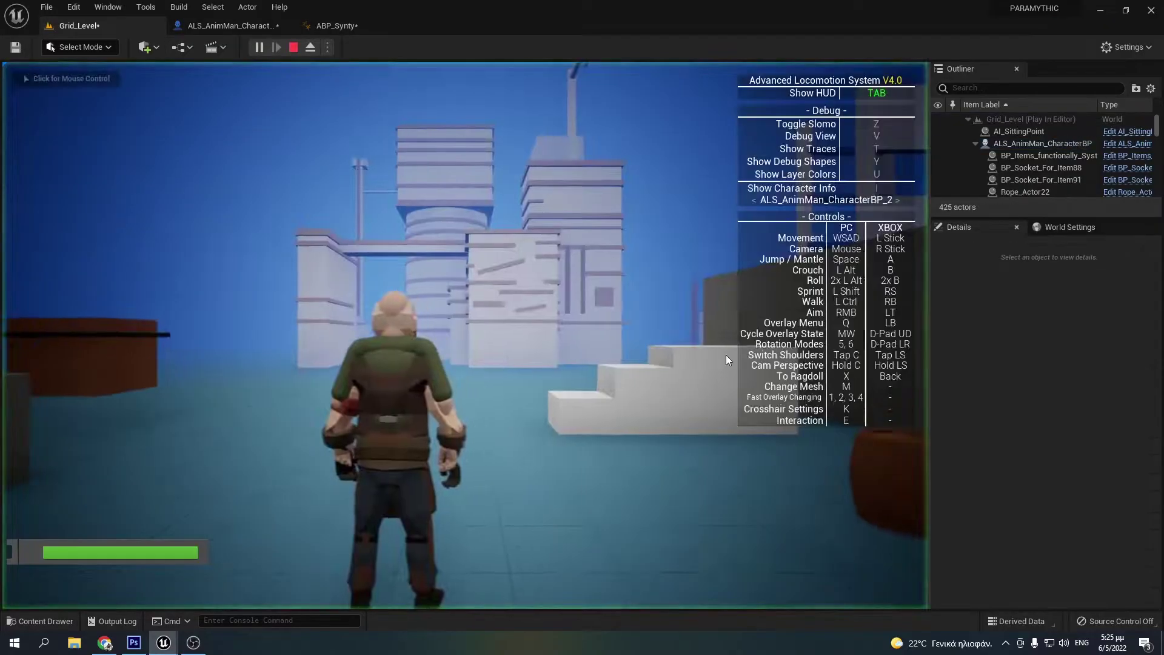
pyautogui.click(708, 332)
pyautogui.press('Tab')
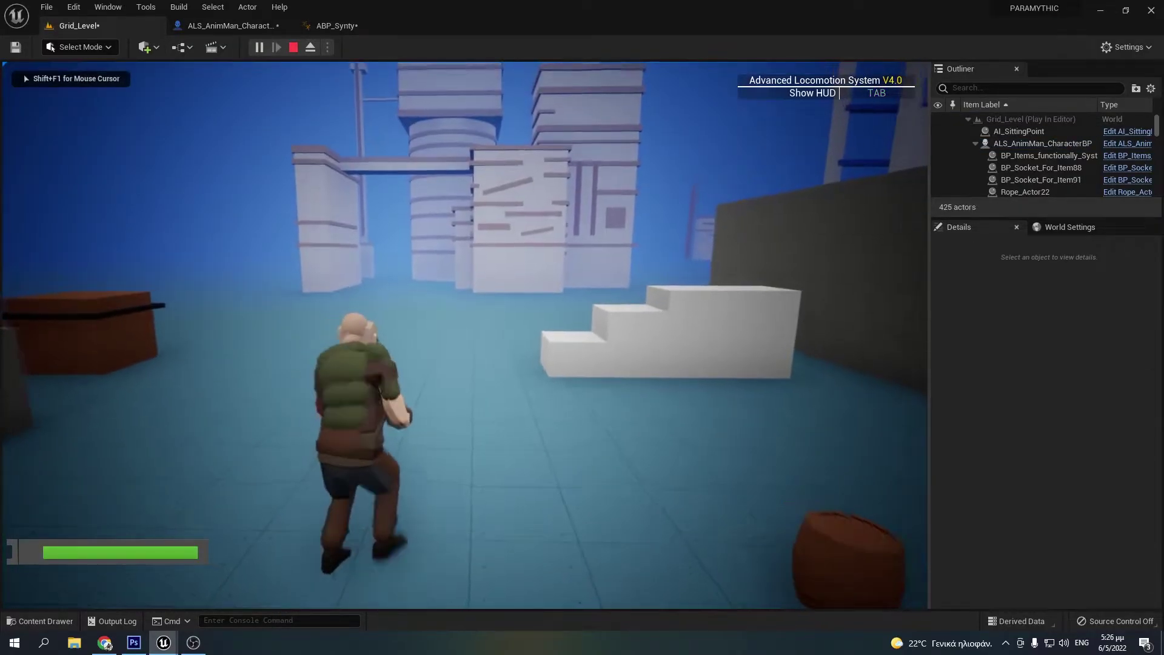
# - Move the Synty character around the level and switch its overlay state to check the retargeted animations
pyautogui.press('w')
pyautogui.press('a')
pyautogui.press('s')
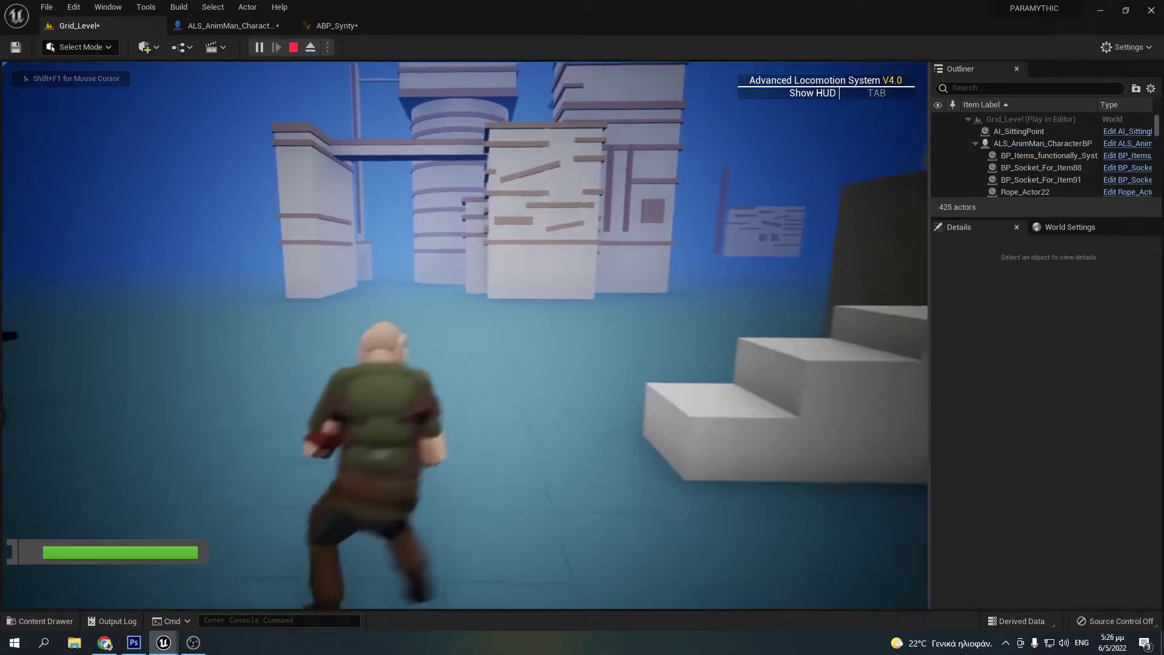
pyautogui.press('w')
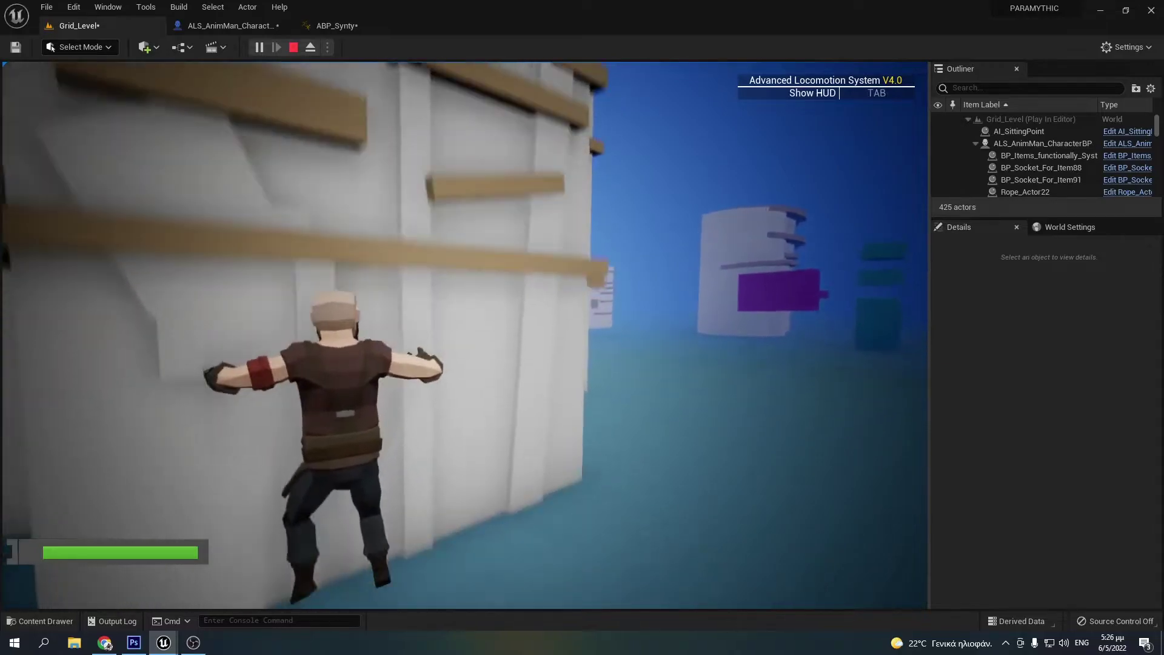
pyautogui.press('q')
pyautogui.scroll(-1, 473, 314)
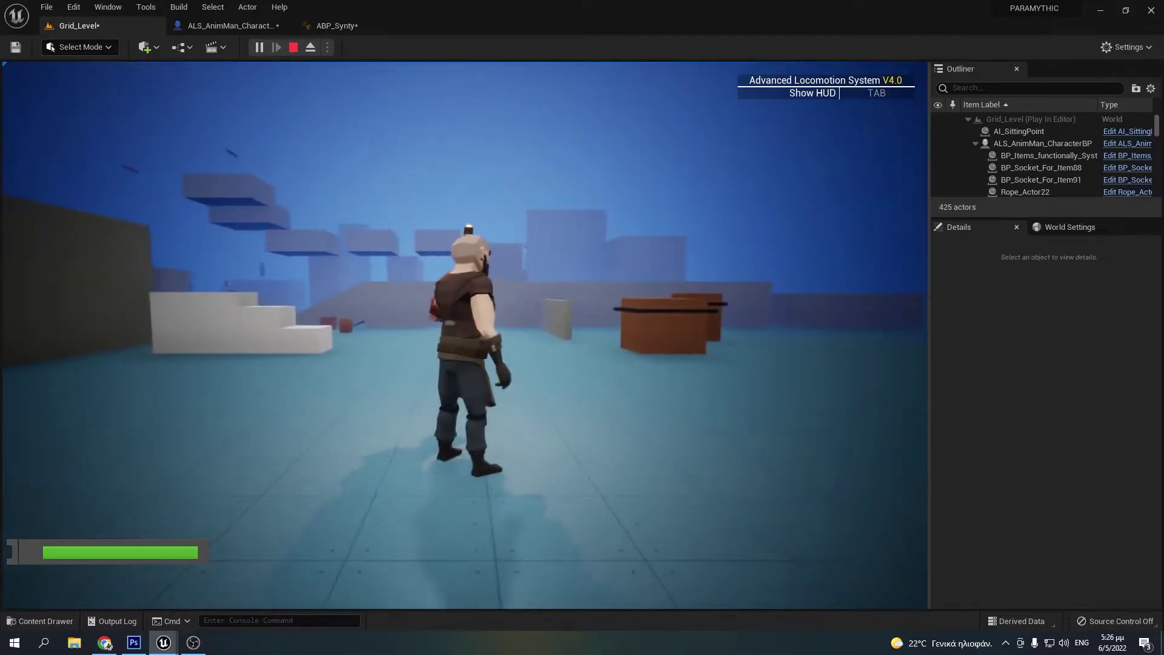
pyautogui.press('w')
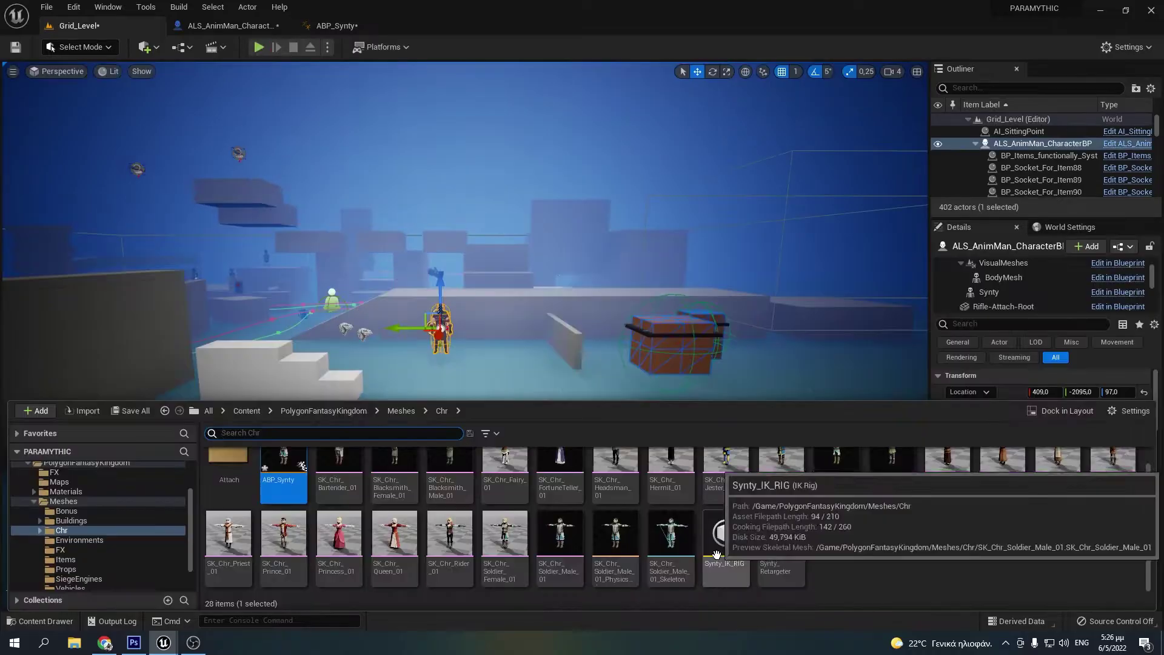
# - In Synty_IK_RIG, add an IK goal on Hand_L with a Full Body IK solver and make clavicle_l the solver's root bone
pyautogui.doubleClick(728, 533)
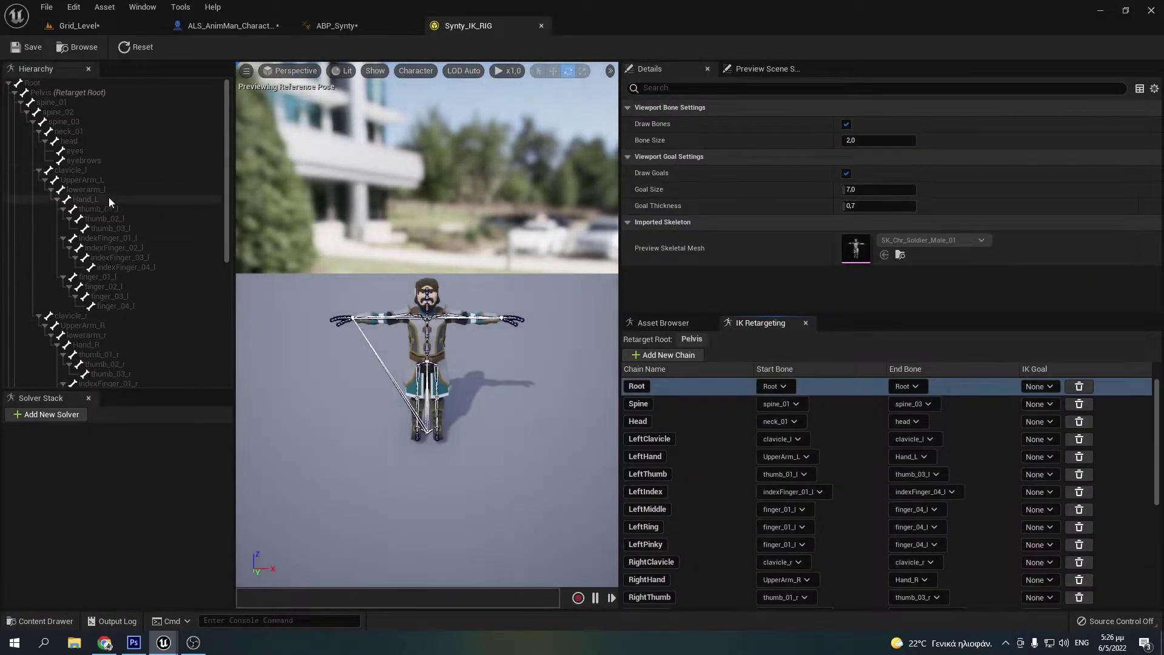
pyautogui.rightClick(108, 198)
pyautogui.click(179, 224)
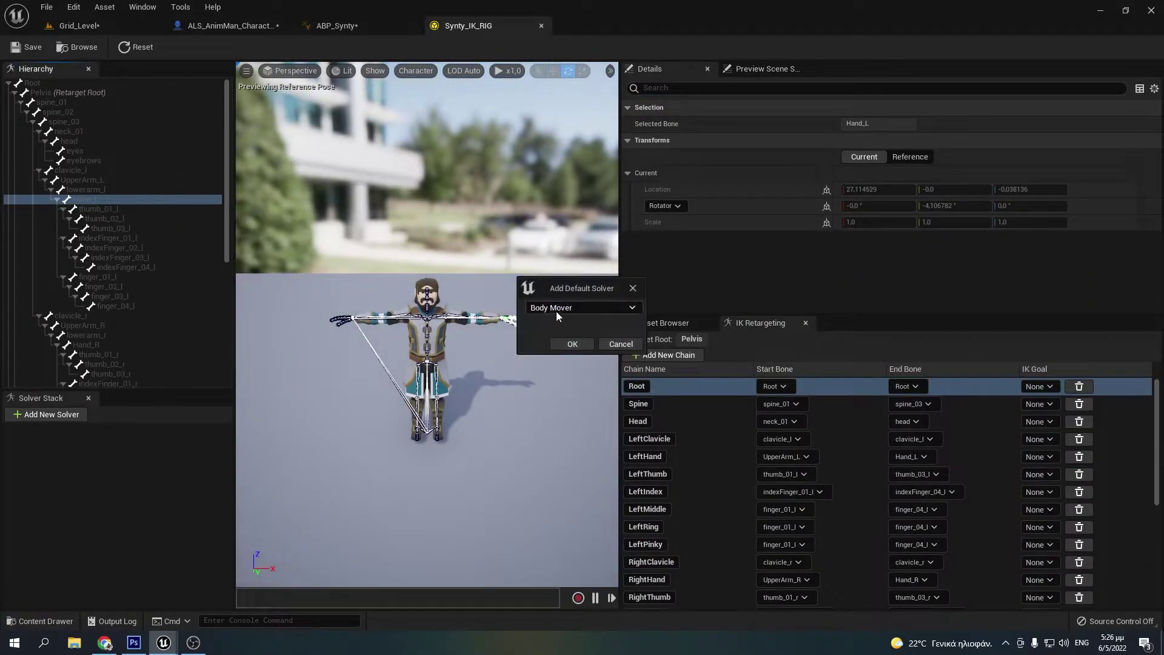
pyautogui.click(581, 347)
pyautogui.click(572, 344)
pyautogui.click(85, 170)
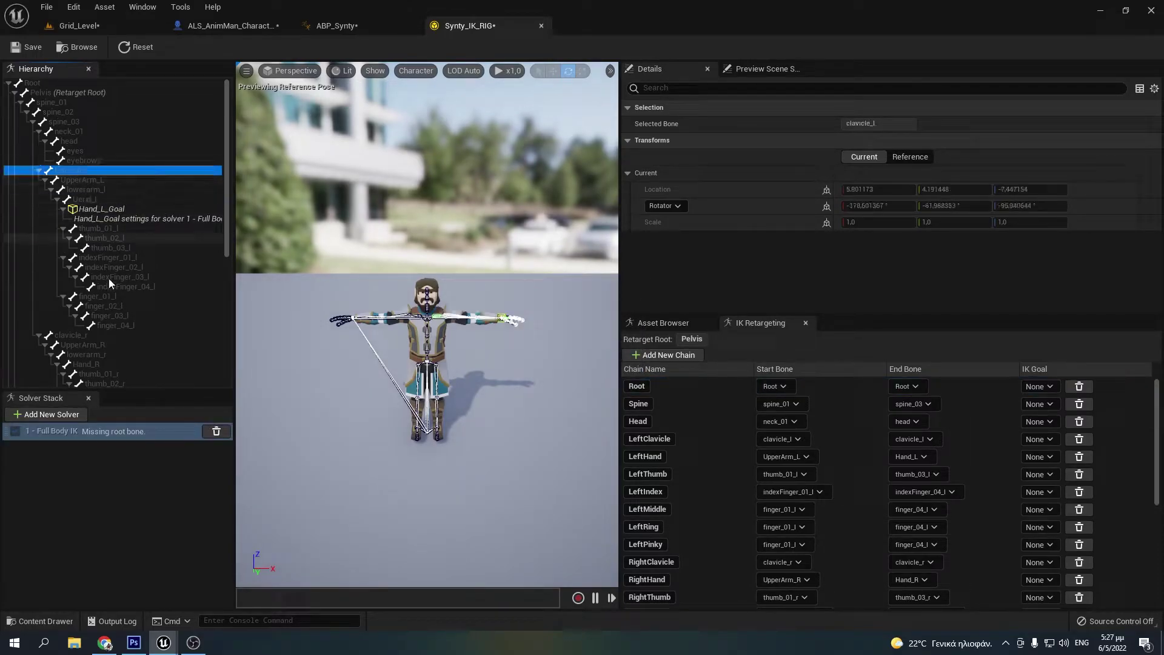
pyautogui.rightClick(97, 170)
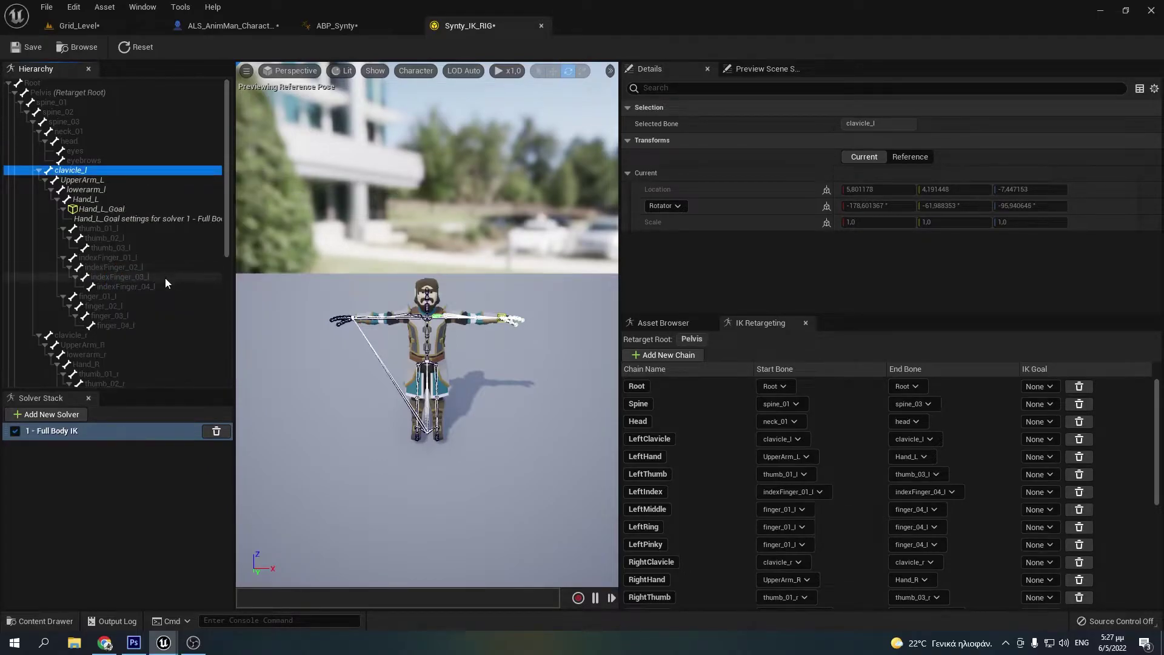
# - Set Hand_L_Goal's preview mode to Absolute and expose its position
pyautogui.click(103, 208)
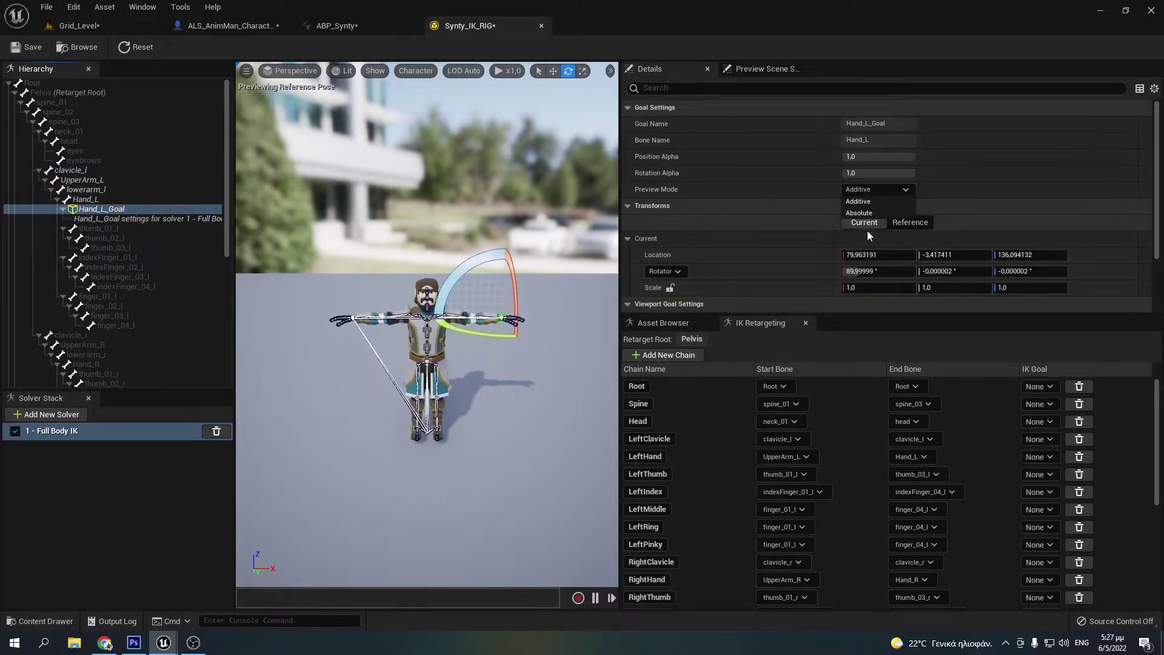
pyautogui.scroll(-3, 869, 213)
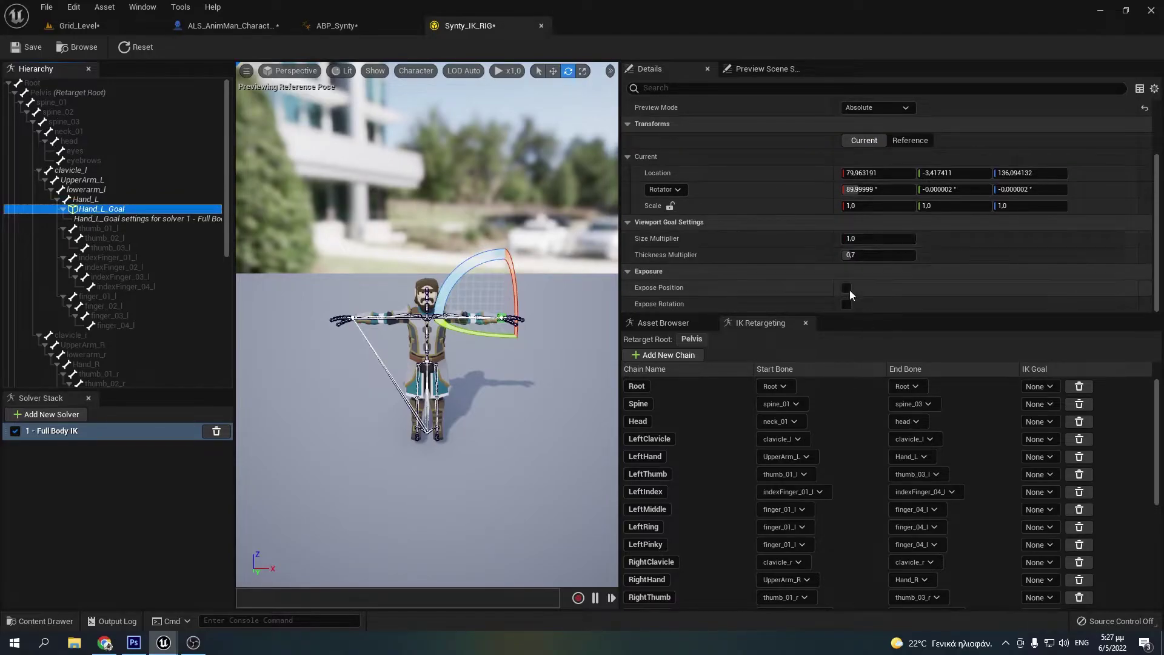
pyautogui.click(846, 288)
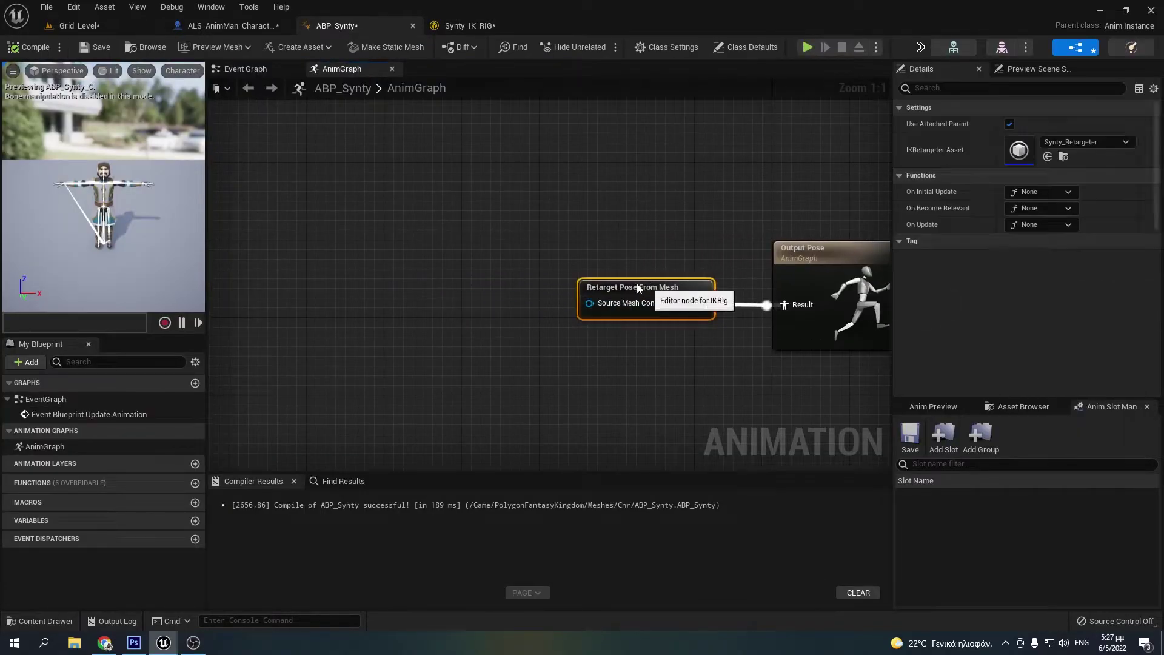
# - In ABP_Synty's AnimGraph, insert an IK Rig node using Synty_IK_RIG between Retarget Pose From Mesh and Output Pose
pyautogui.write('ik r')
pyautogui.moveTo(475, 307); pyautogui.dragTo(621, 296)
pyautogui.press('Return')
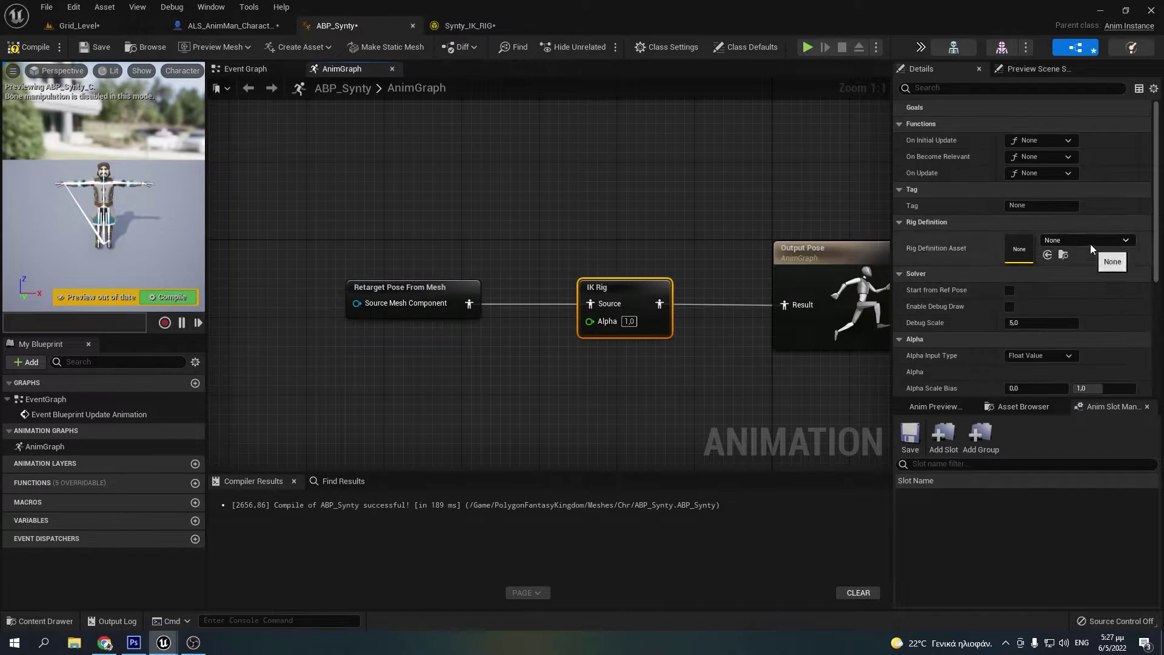
pyautogui.click(1110, 237)
pyautogui.click(997, 322)
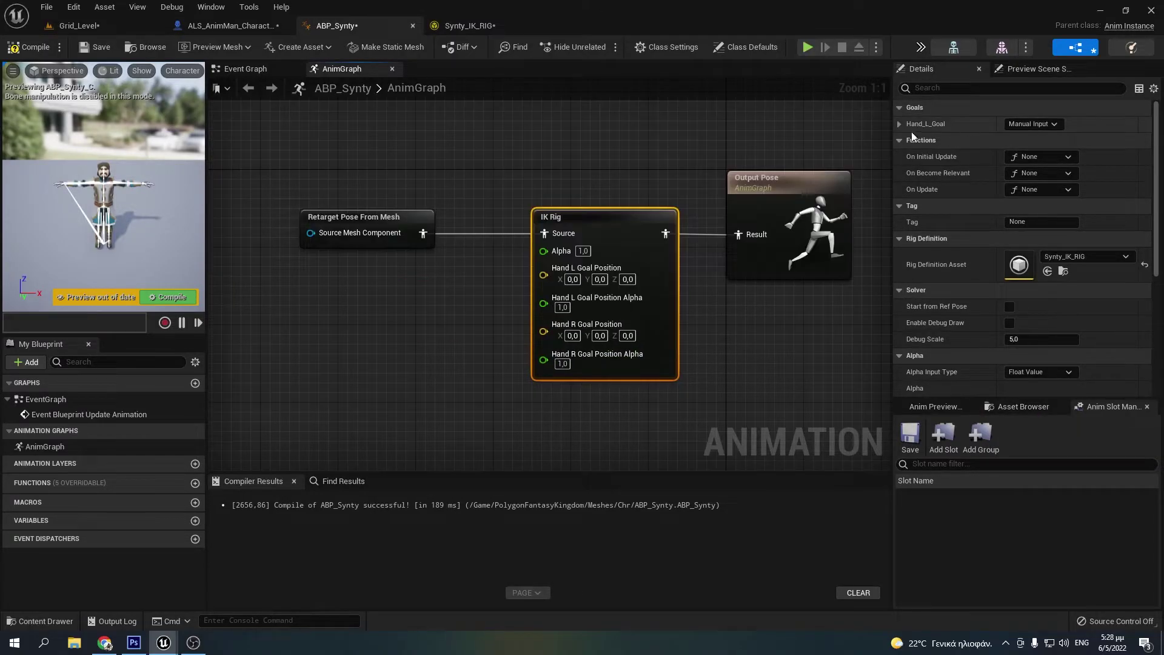
# - Set the position space of Hand_L_Goal on the IK Rig node to World Space
pyautogui.click(899, 124)
pyautogui.click(1040, 140)
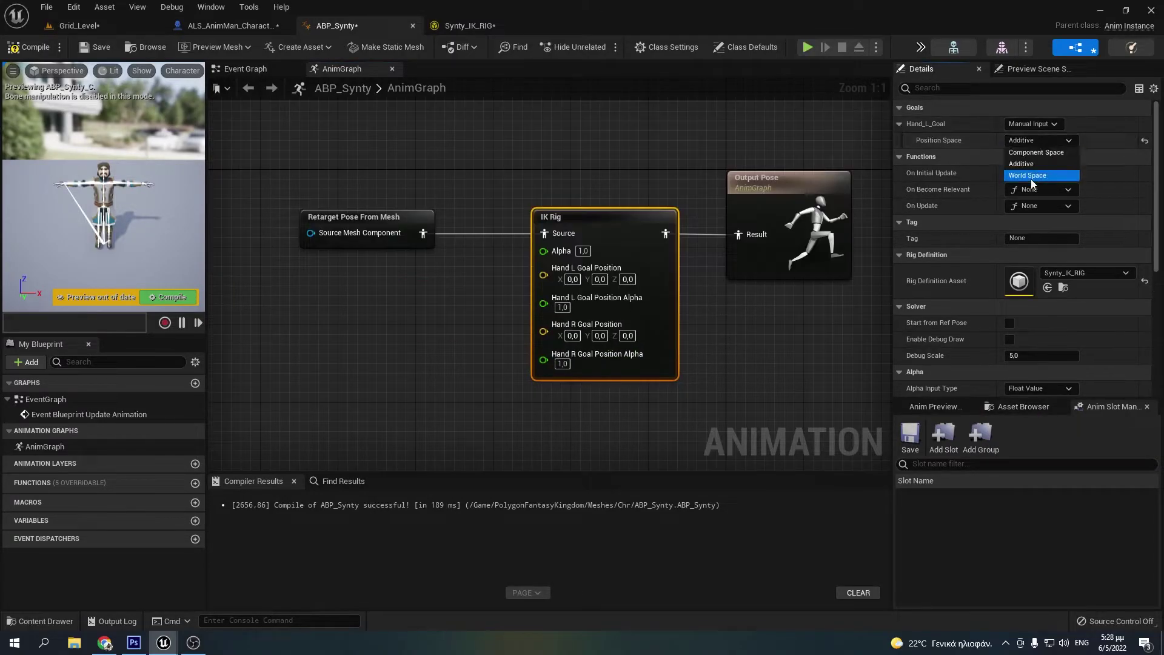
pyautogui.click(1031, 179)
pyautogui.click(900, 156)
pyautogui.moveTo(697, 316); pyautogui.dragTo(735, 309, button='right')
# - In the Event Graph, add Event Blueprint Initialize Animation and cast the pawn owner to ALS_AnimMan_CharacterBP, storing it in a variable
pyautogui.doubleClick(122, 398)
pyautogui.rightClick(496, 245)
pyautogui.write('initiali')
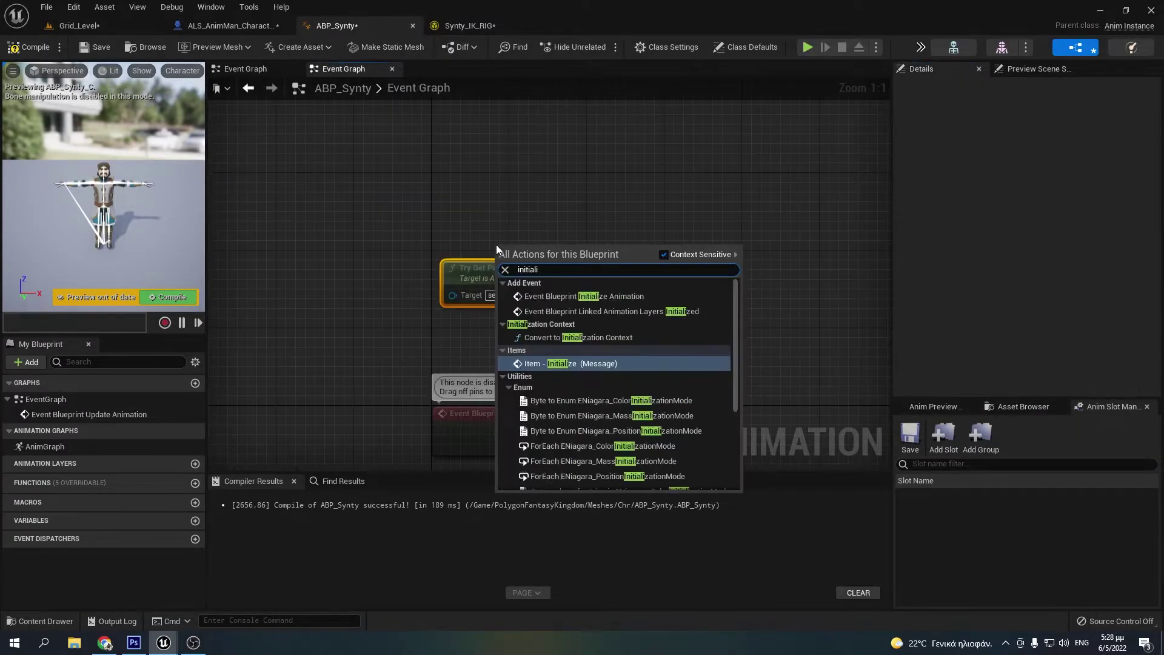
pyautogui.click(548, 295)
pyautogui.moveTo(546, 255); pyautogui.dragTo(489, 210)
pyautogui.moveTo(566, 294); pyautogui.dragTo(656, 263)
pyautogui.write('cast to als anim man')
# - Place a getter for the character variable and follow Event Blueprint Update Animation with a Sequence whose Then 0 leads to a Branch
pyautogui.keyDown('ctrl'); pyautogui.moveTo(125, 553); pyautogui.dragTo(400, 389); pyautogui.keyUp('ctrl')
pyautogui.moveTo(479, 279); pyautogui.dragTo(707, 289)
pyautogui.write('sequen')
pyautogui.press('Return')
pyautogui.moveTo(707, 290); pyautogui.dragTo(449, 323, button='right')
pyautogui.moveTo(472, 312); pyautogui.dragTo(617, 244)
pyautogui.write('branch')
pyautogui.press('Return')
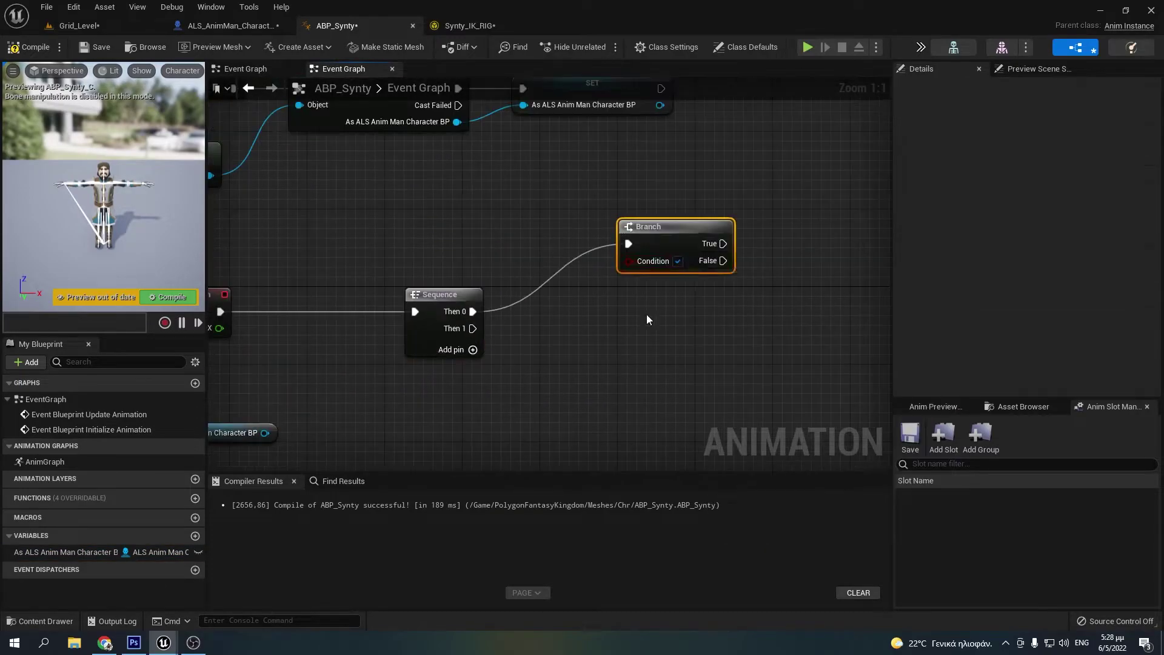
# - Add a Get Socket Location node on the character variable's Mesh, consulting Synty_IK_RIG for the hand bone names
pyautogui.scroll(-2, 591, 316)
pyautogui.write('getmesh')
pyautogui.moveTo(348, 395); pyautogui.dragTo(476, 440)
pyautogui.write('get socket locationq')
pyautogui.scroll(2, 538, 447)
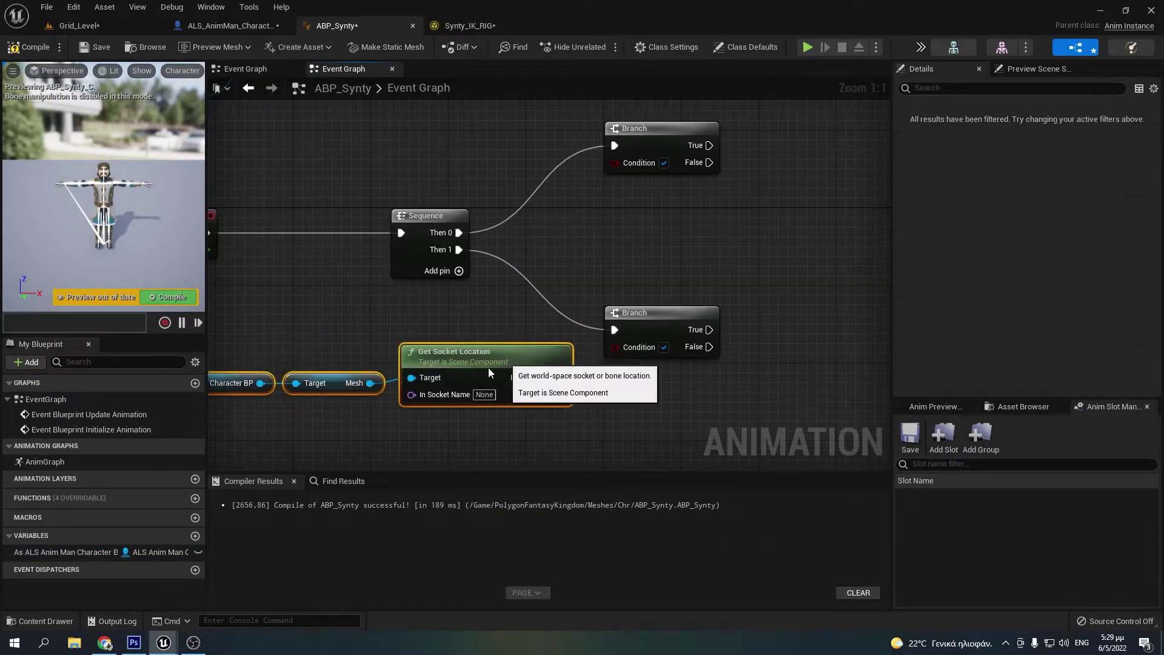
pyautogui.click(469, 27)
pyautogui.click(337, 25)
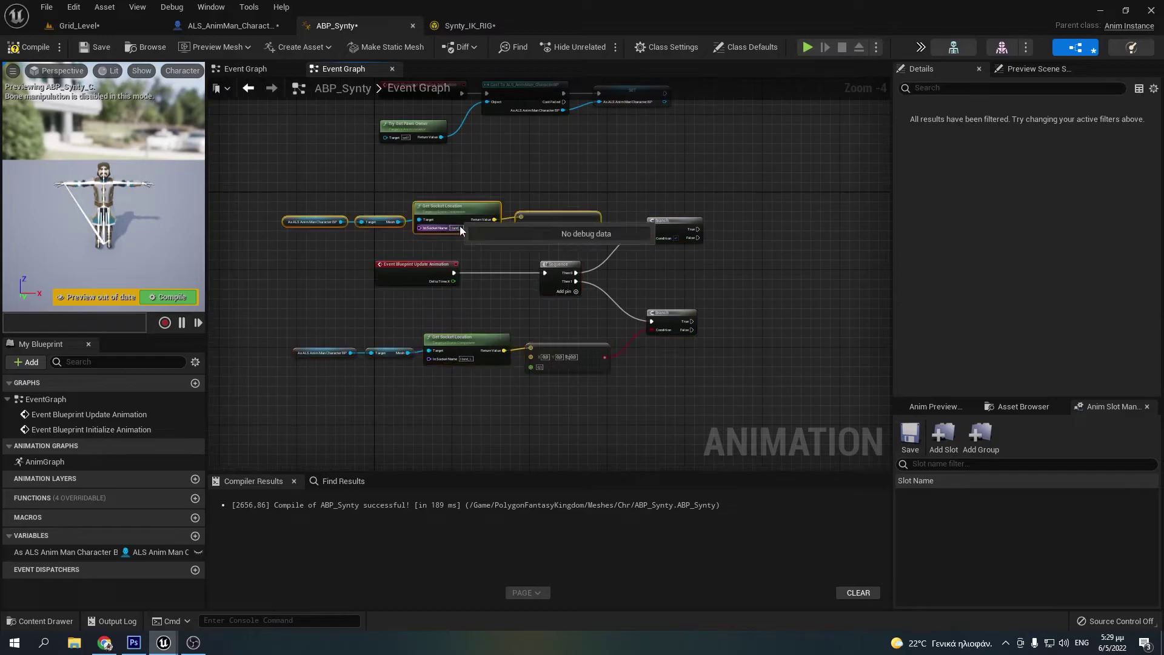
pyautogui.rightClick(371, 188)
pyautogui.click(420, 277)
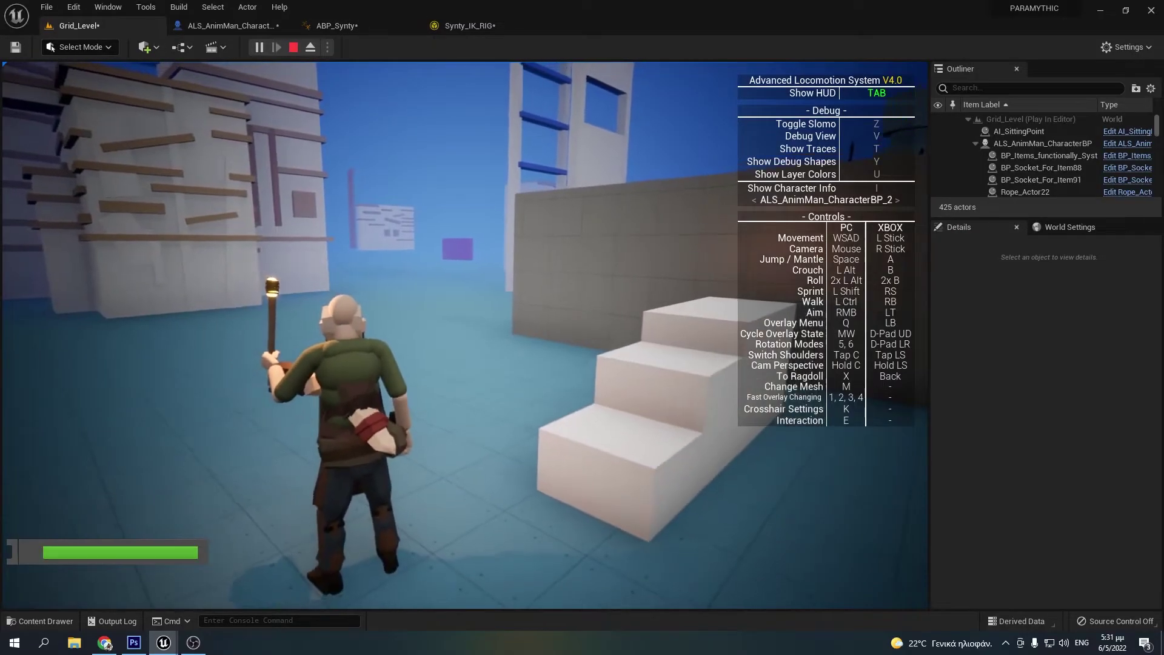
# - Play-test the torch-carrying character's movement, and inspect the left and right hand Get Socket Location nodes in ABP_Synty's Event Graph
pyautogui.press('w')
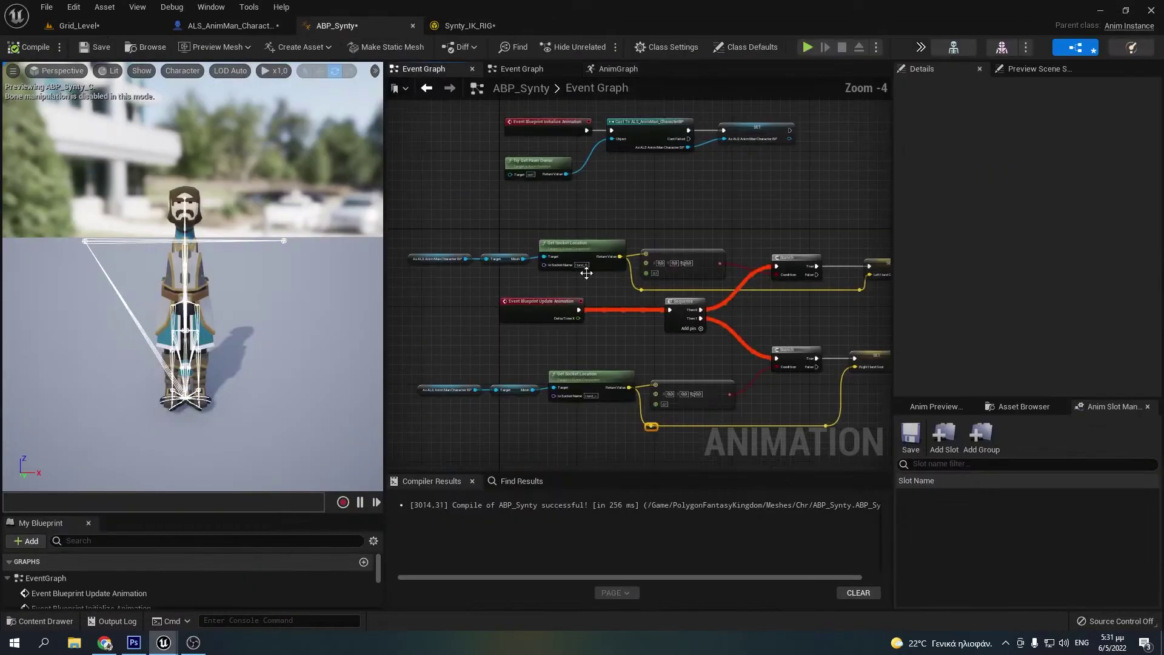
pyautogui.scroll(4, 607, 230)
pyautogui.moveTo(539, 240); pyautogui.dragTo(520, 15, button='right')
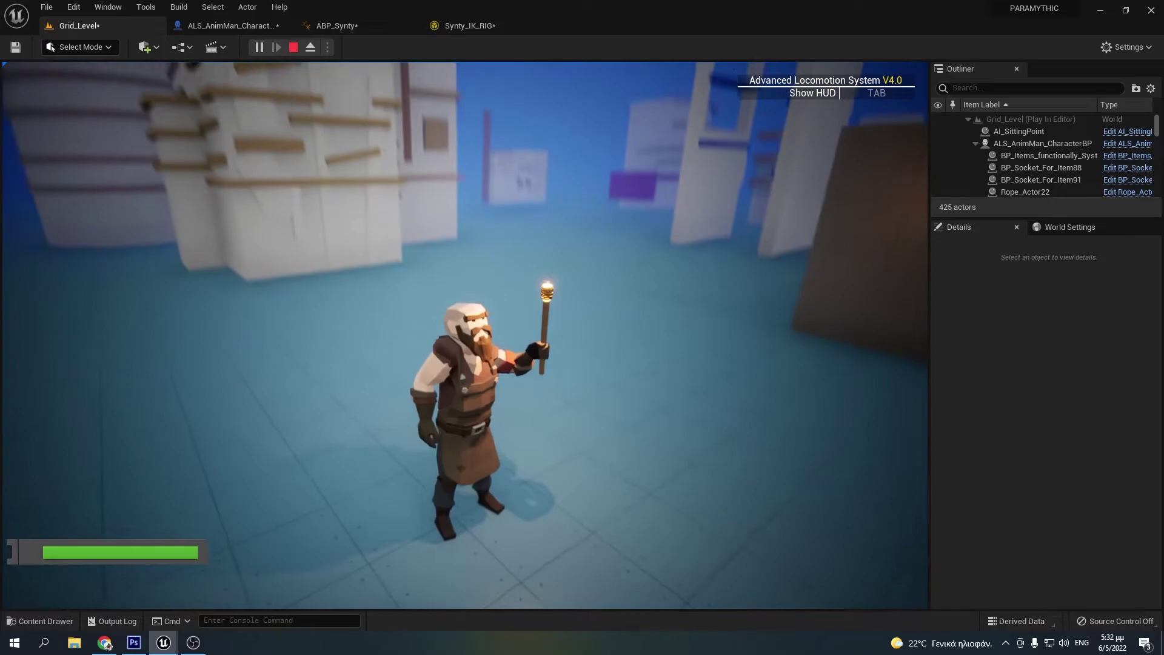
# - Play-test the hand placement by changing the torch overlay, running to the white wall and climbing up from ledge to ledge
pyautogui.press('w')
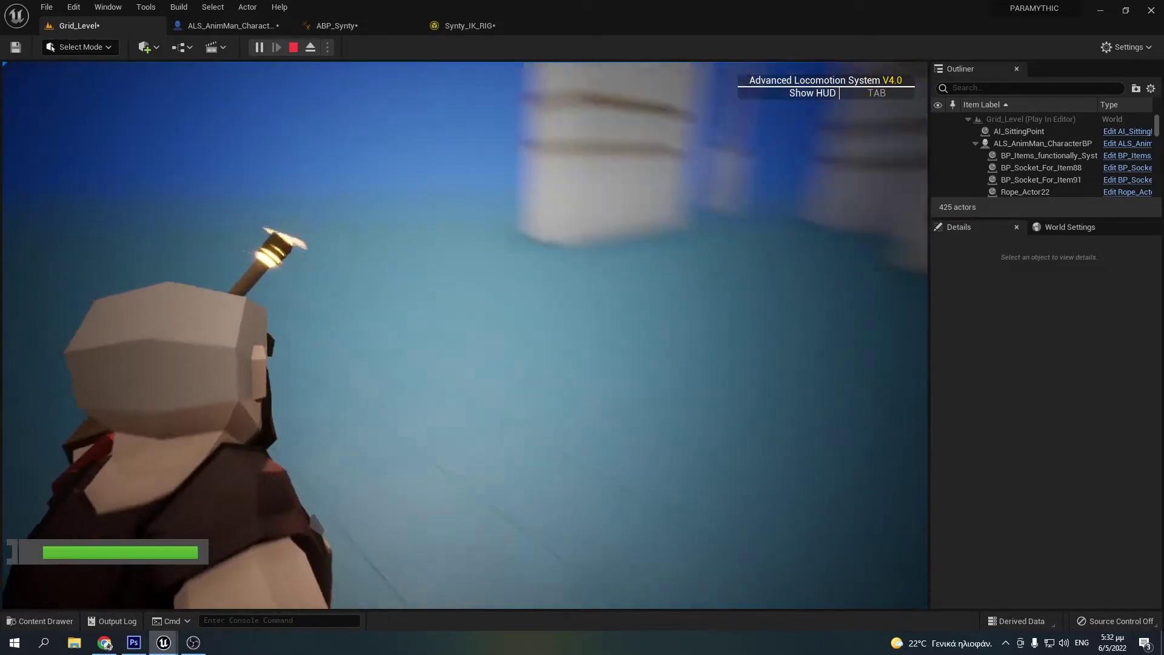
pyautogui.press('q')
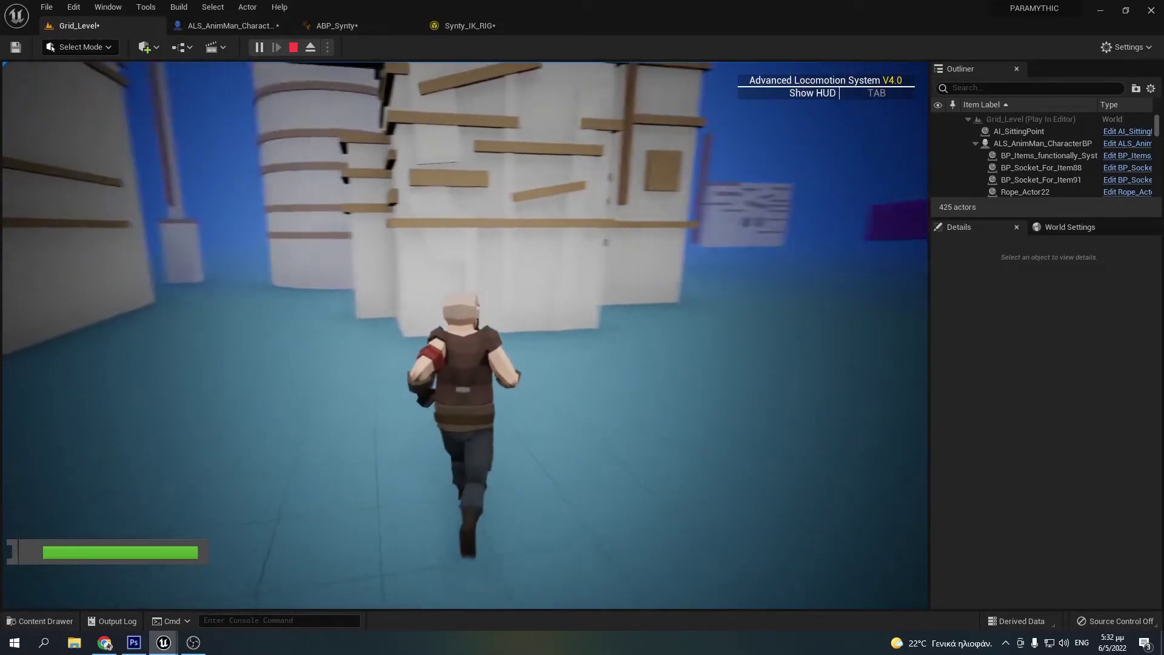
pyautogui.press('space')
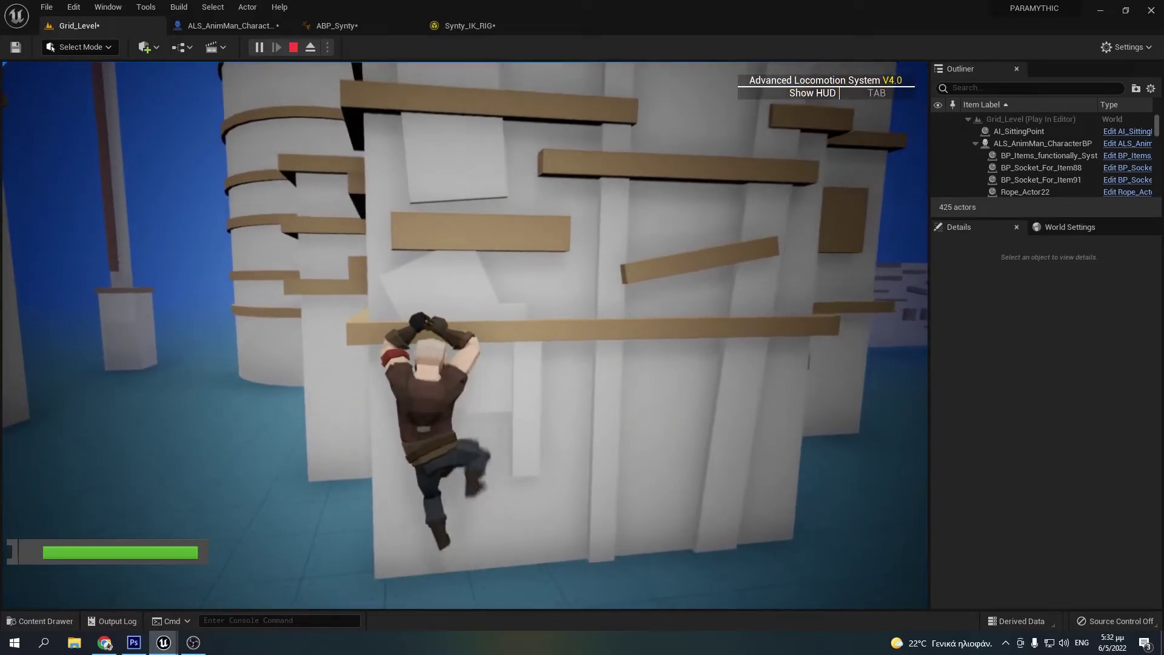
pyautogui.press('space')
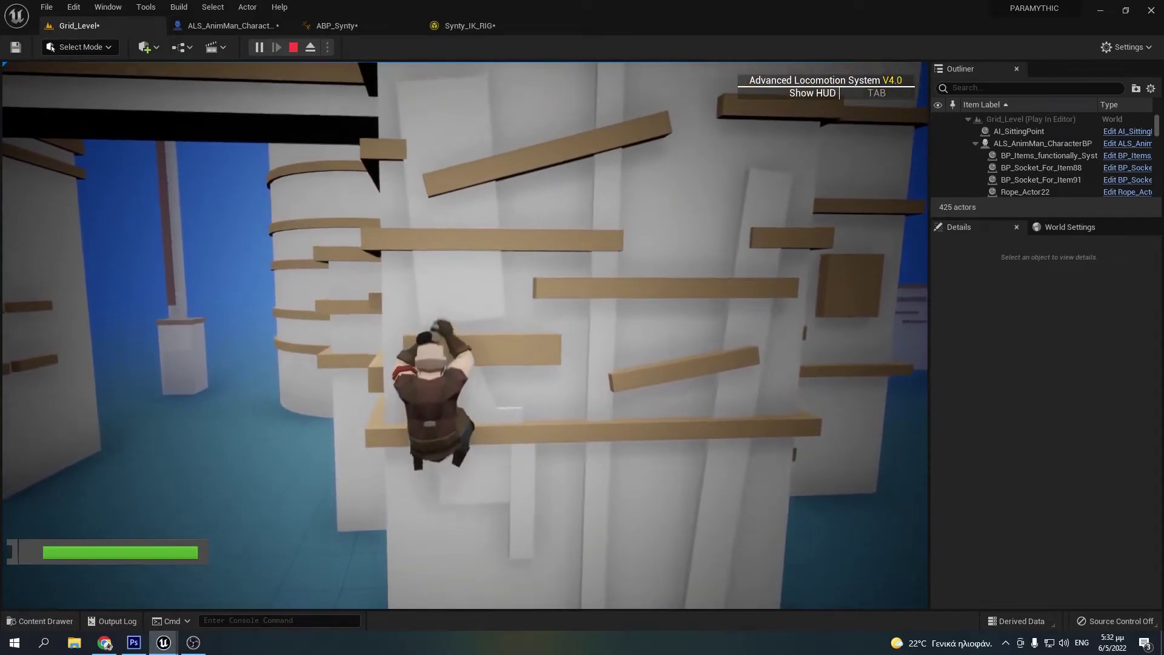
pyautogui.press('space')
pyautogui.press('space')
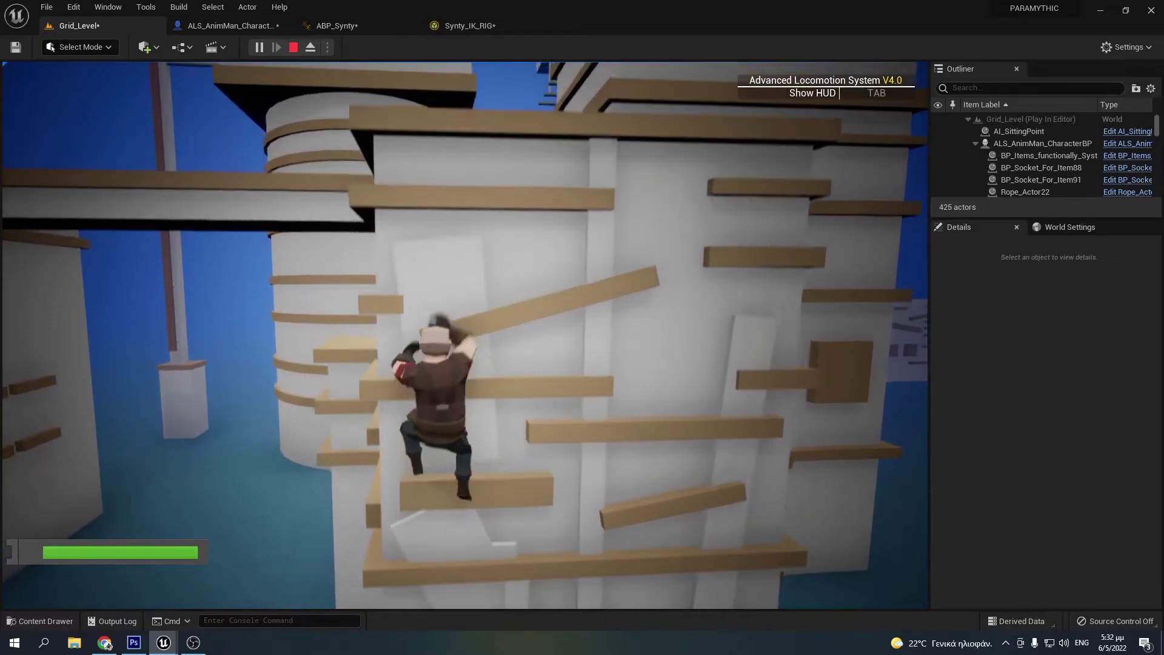
pyautogui.press('space')
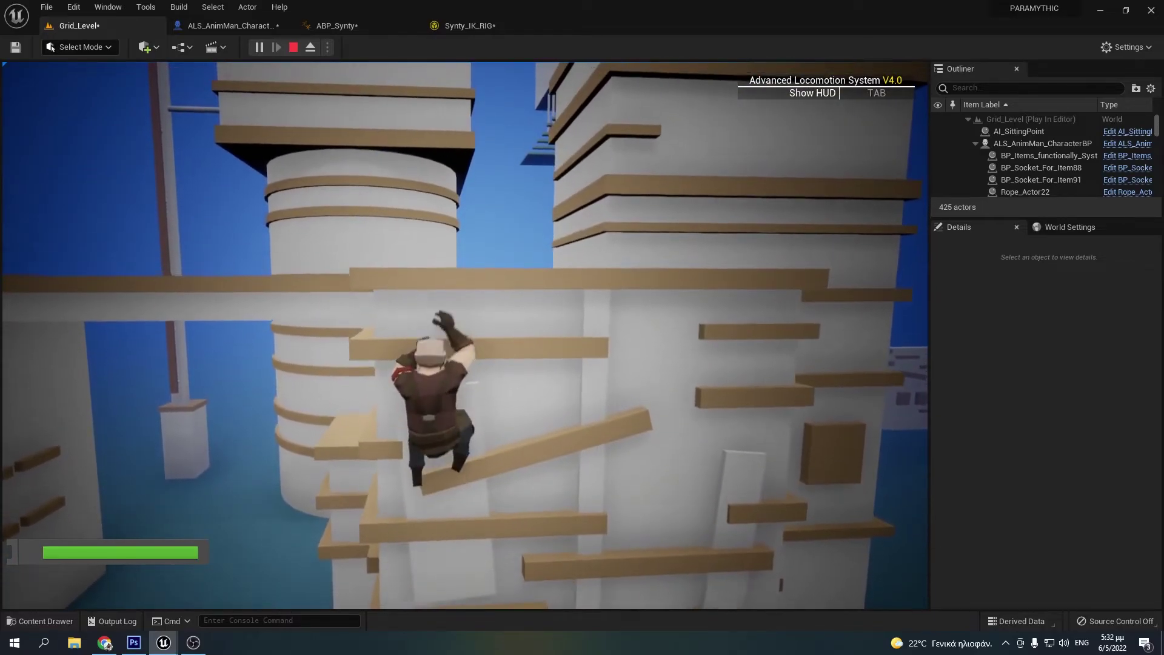